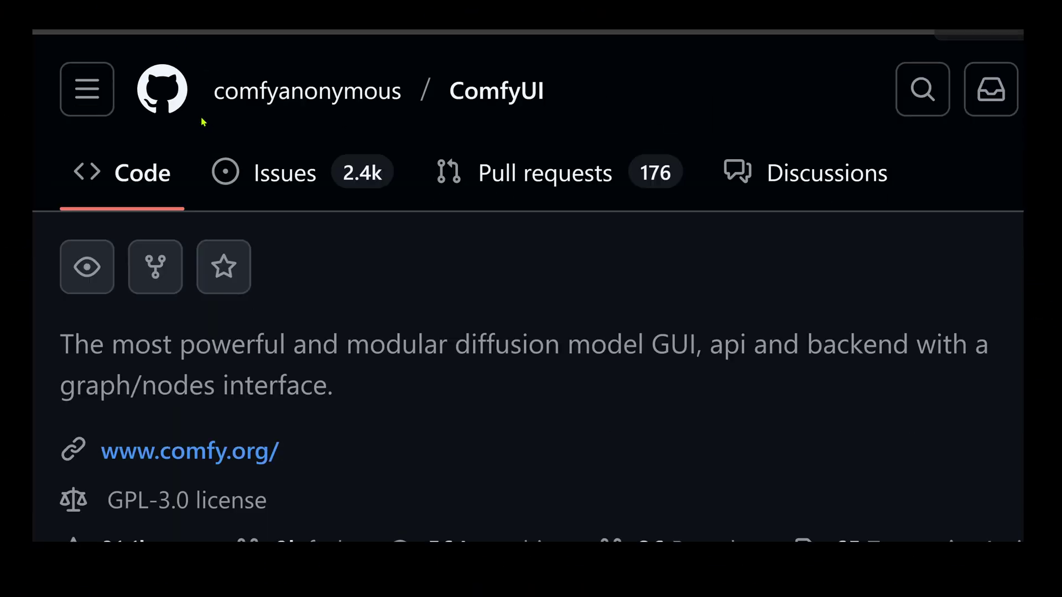
- Zoom the GitHub repository page in and out to adjust its display size
key(ctrl+plus)
key(ctrl+plus)
key(ctrl+plus)
key(ctrl+plus)
key(ctrl+plus)
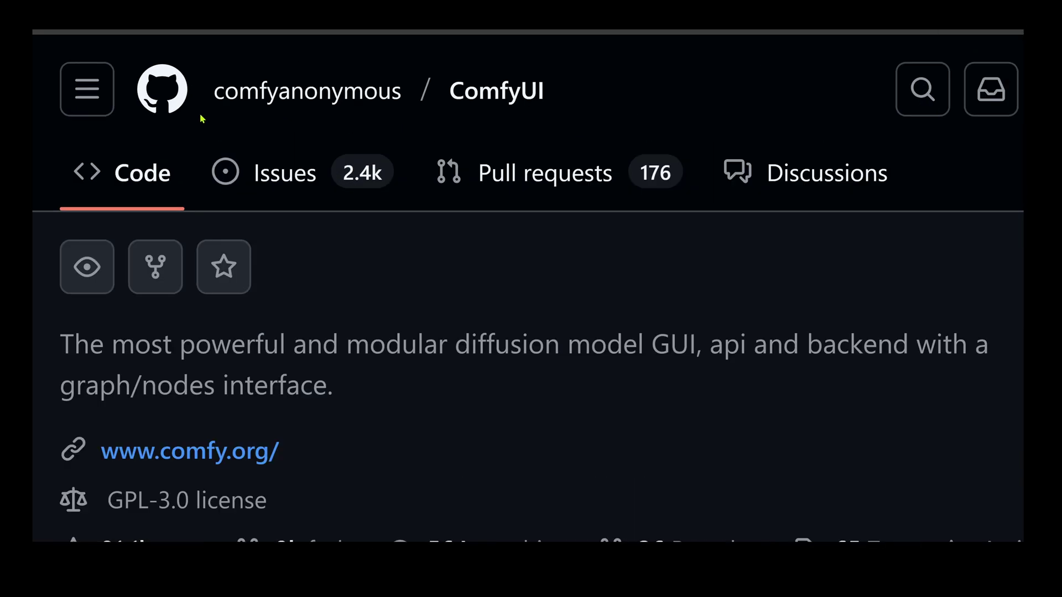
key(ctrl+0)
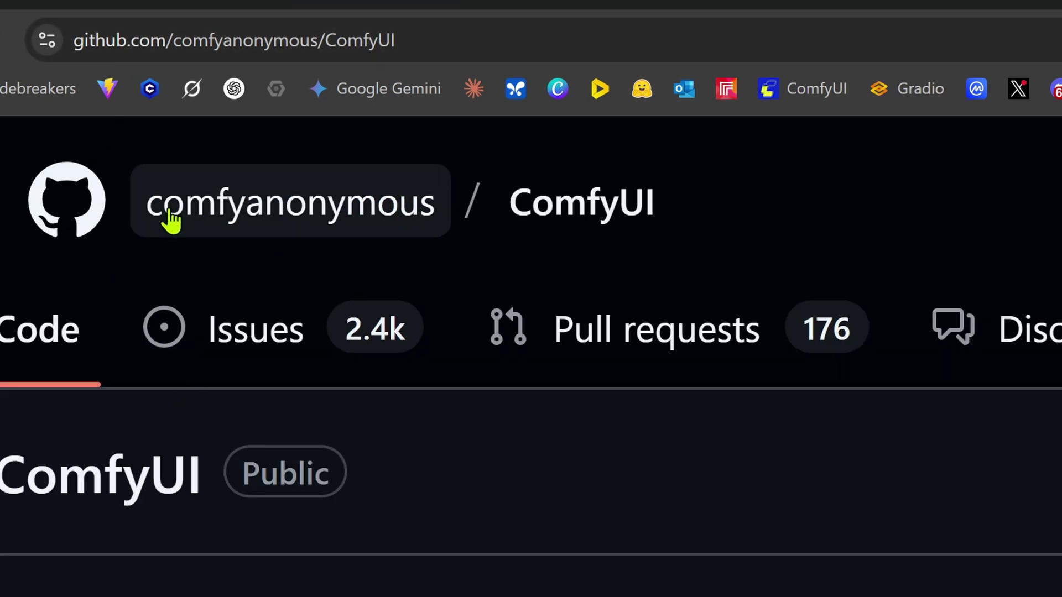
key(ctrl+plus)
key(ctrl+plus)
key(ctrl+plus)
key(ctrl+plus)
key(ctrl+plus)
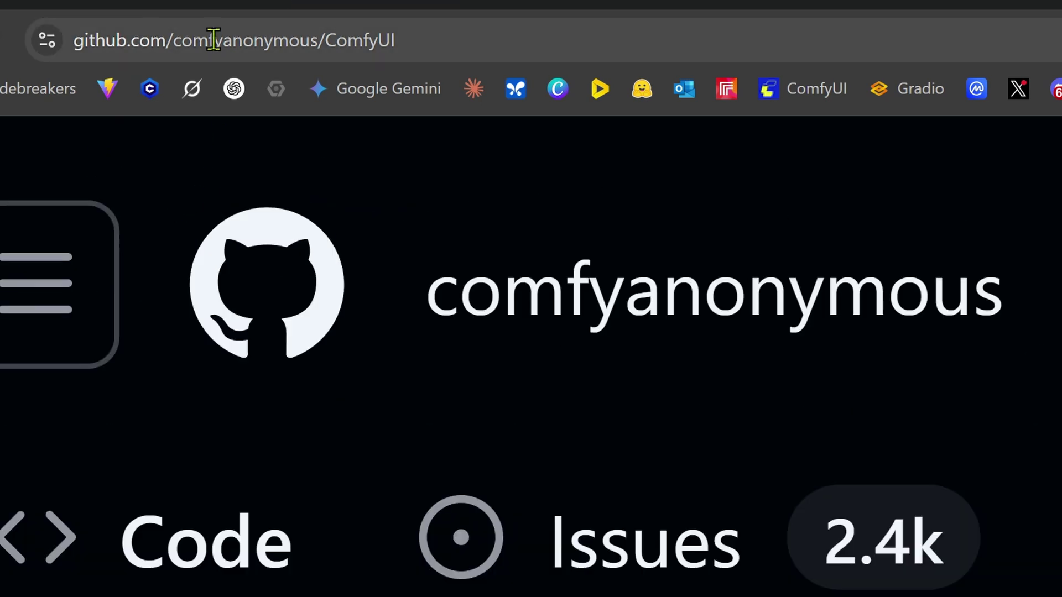
key(ctrl+minus)
key(ctrl+minus)
key(ctrl+minus)
key(ctrl+minus)
key(ctrl+minus)
key(ctrl+minus)
key(ctrl+minus)
key(ctrl+minus)
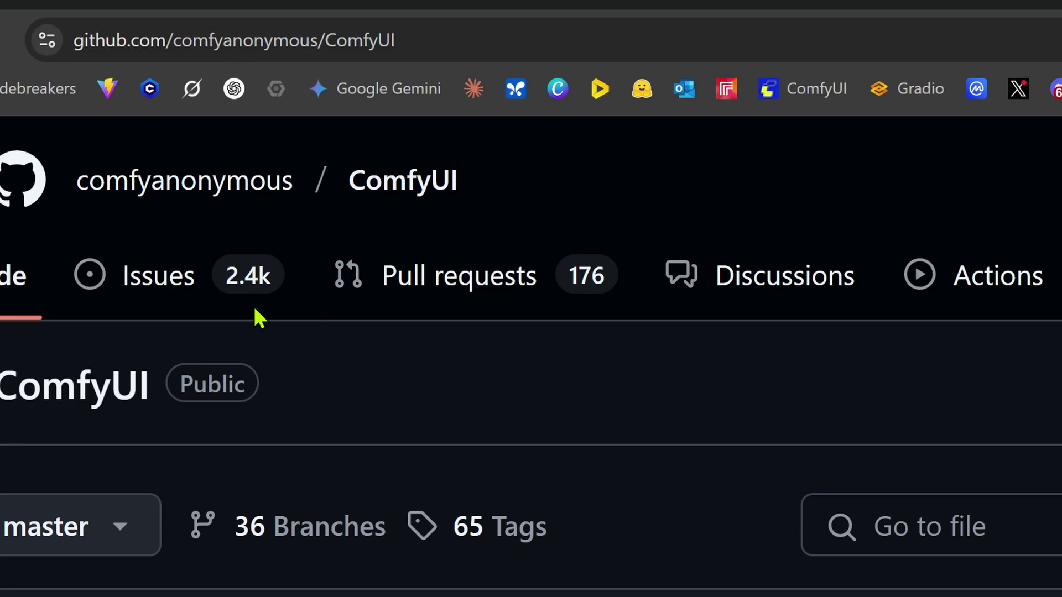
key(ctrl+plus)
key(ctrl+plus)
key(ctrl+plus)
key(ctrl+plus)
key(ctrl+plus)
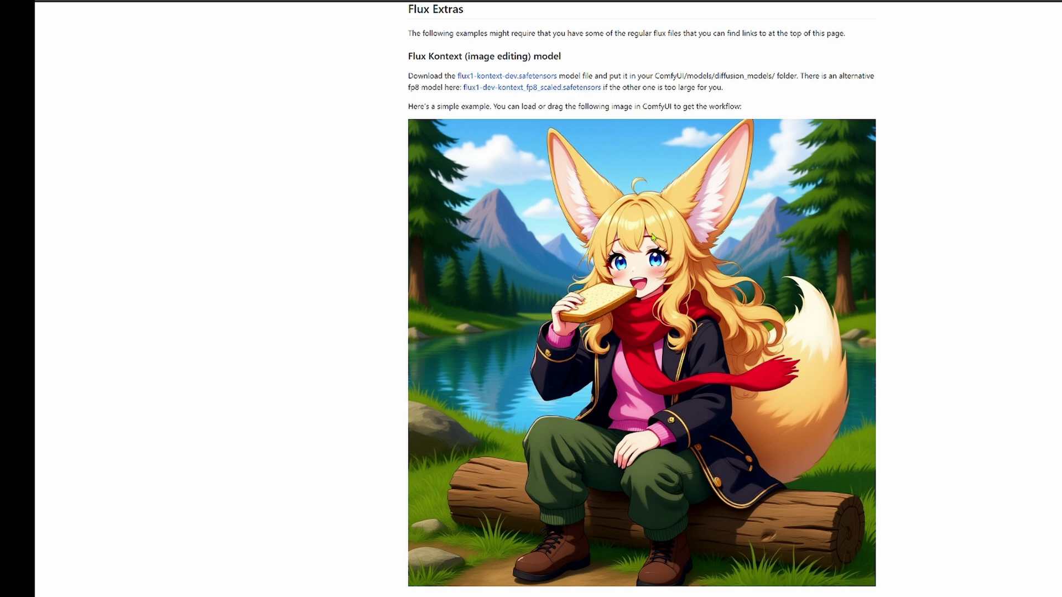
scroll(657, 256, down, 2)
scroll(657, 255, up, 1)
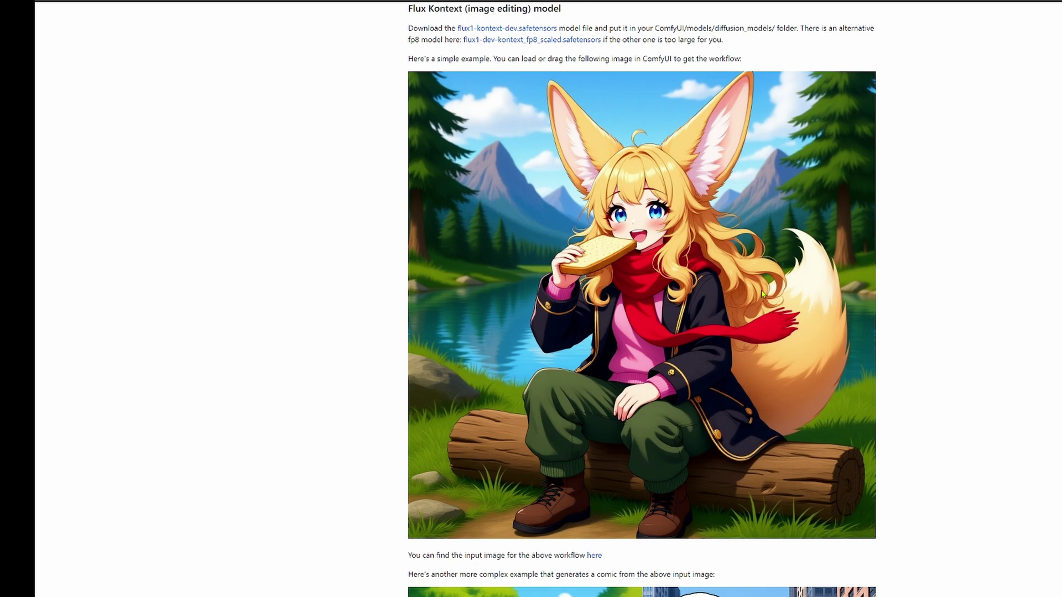
scroll(762, 293, down, 10)
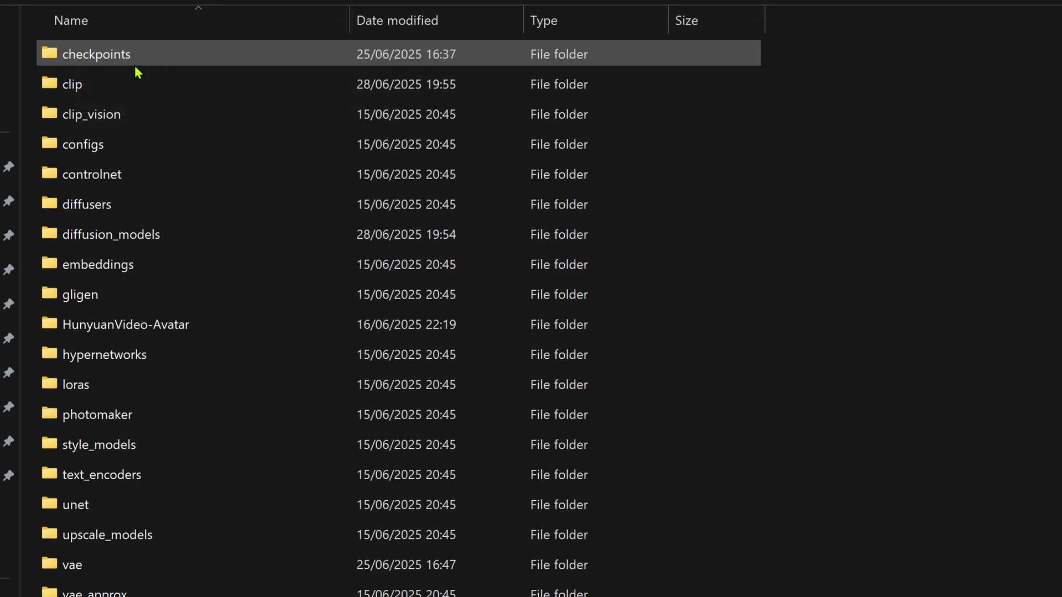
click(121, 237)
double_click(121, 237)
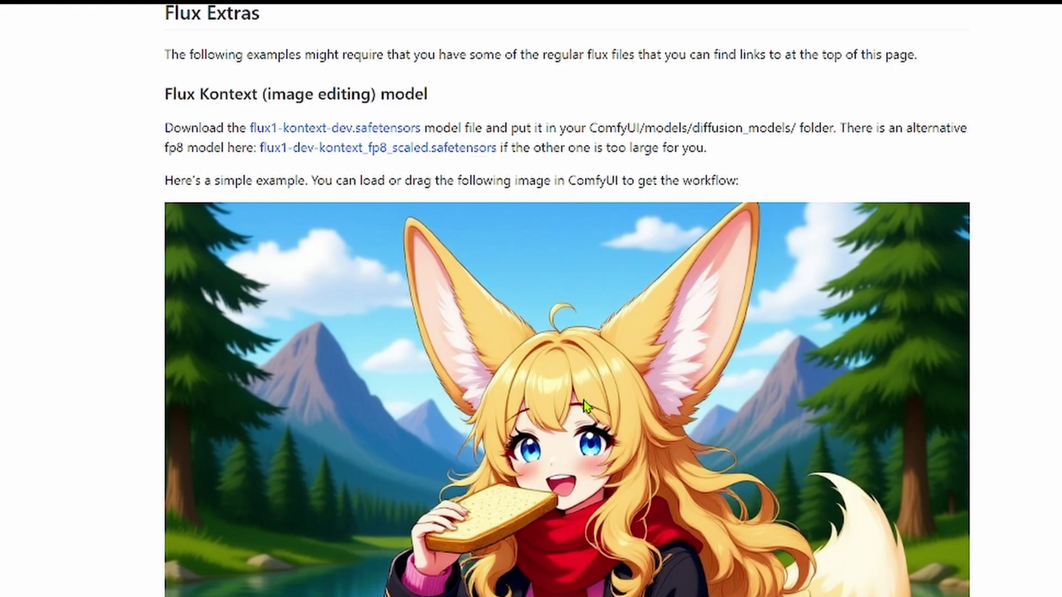
scroll(592, 435, down, 3)
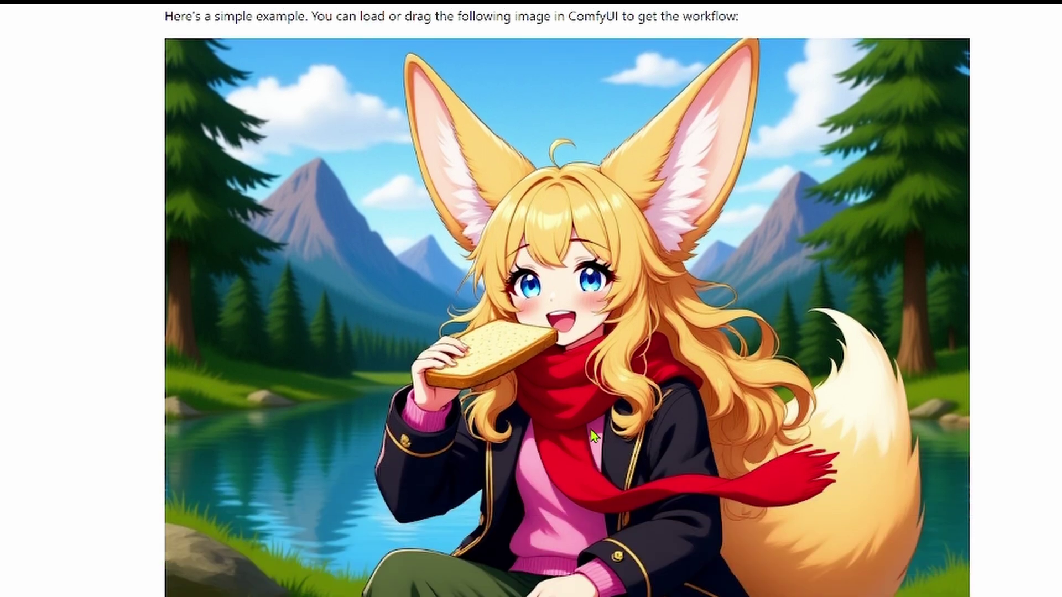
scroll(592, 435, up, 2)
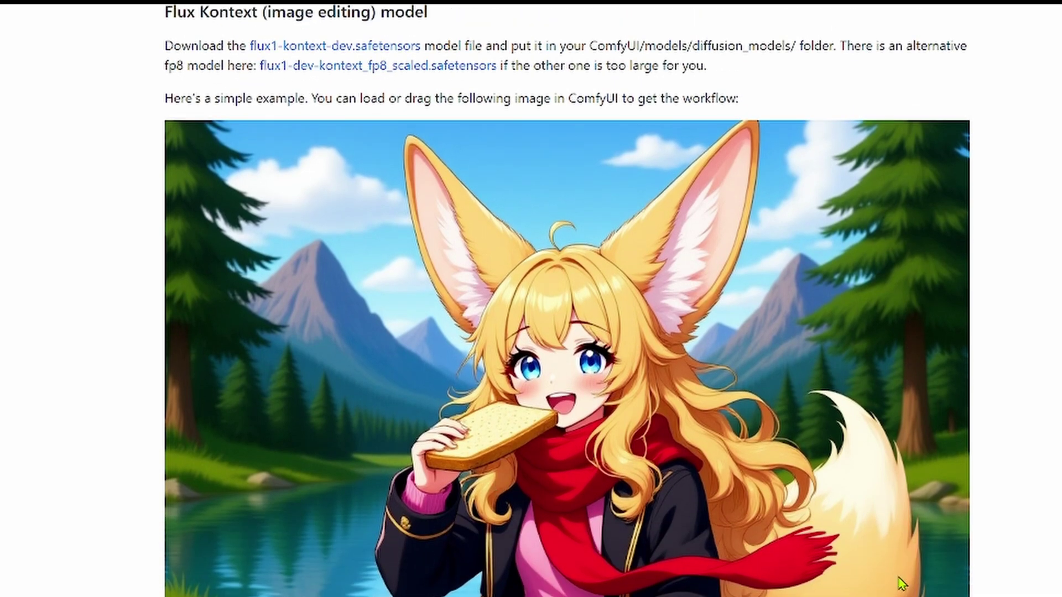
scroll(704, 500, down, 15)
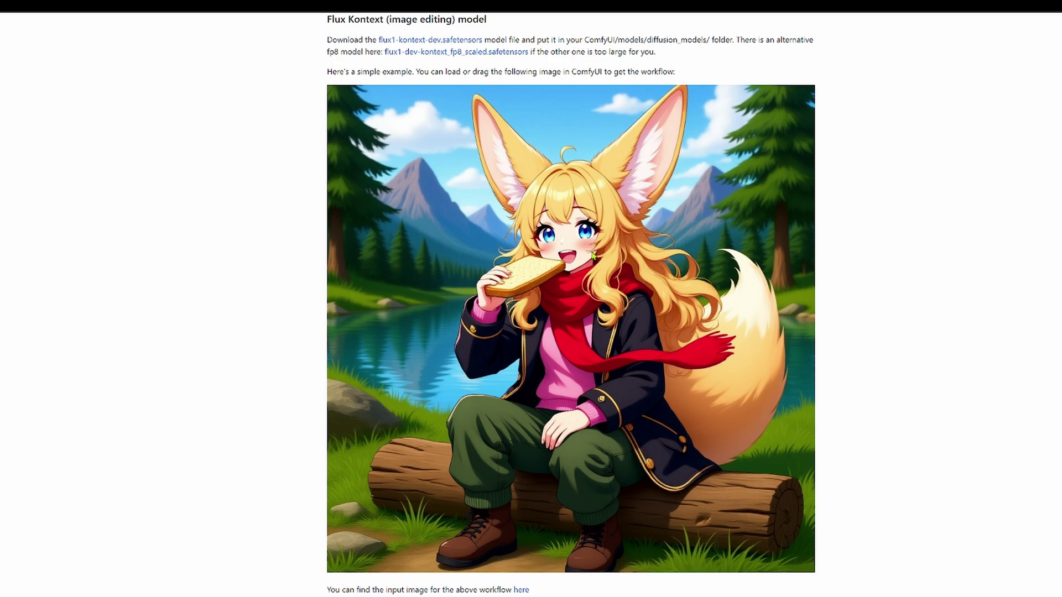
- Drop the Flux Kontext example image onto the ComfyUI canvas to load its workflow
drag(583, 261, 594, 180)
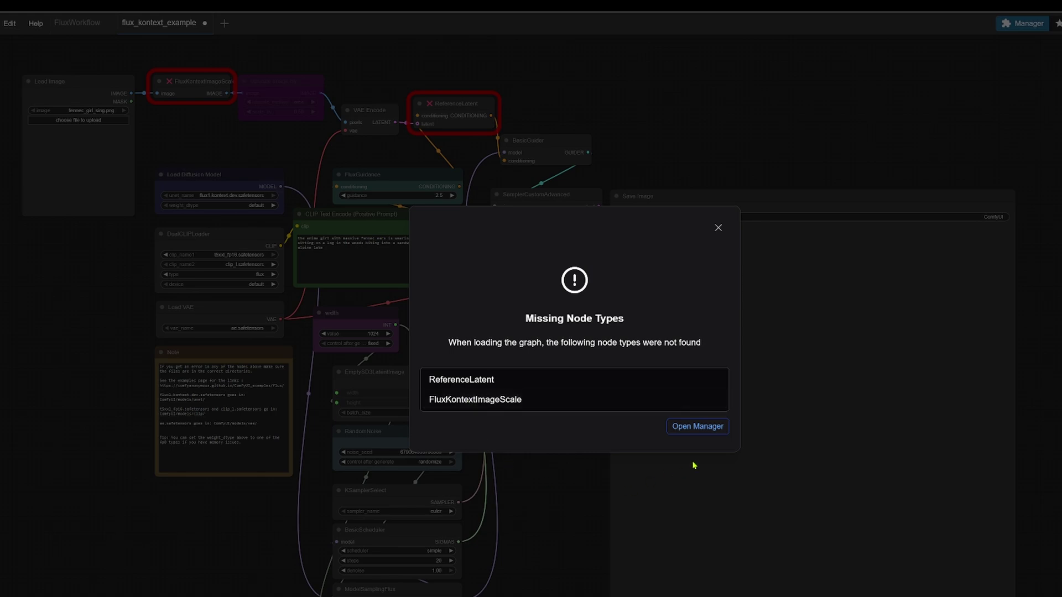
- List the packs for the missing nodes and install comfyui-mixlab-nodes
click(693, 428)
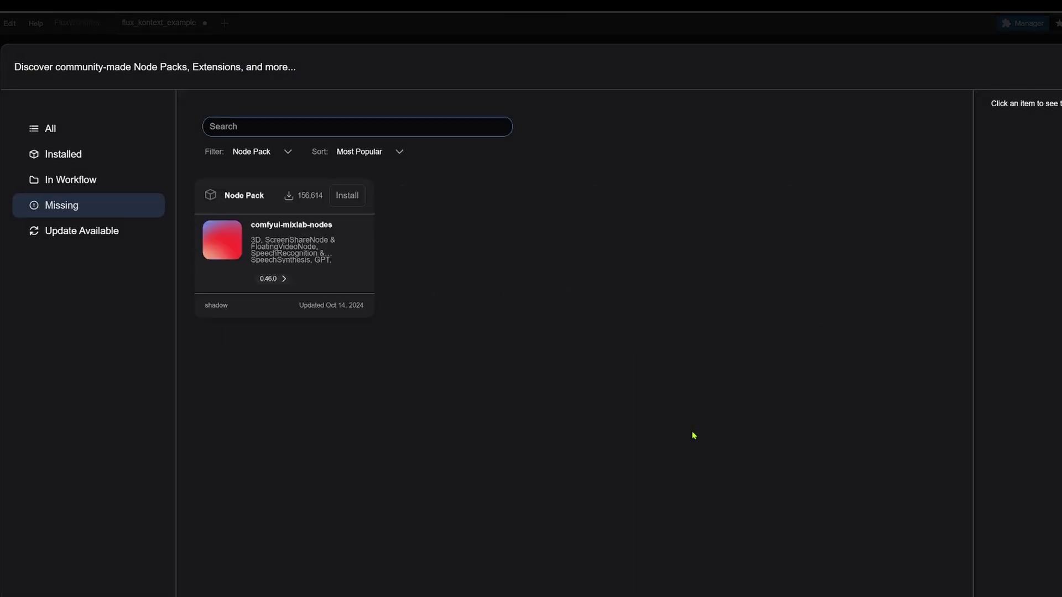
click(339, 196)
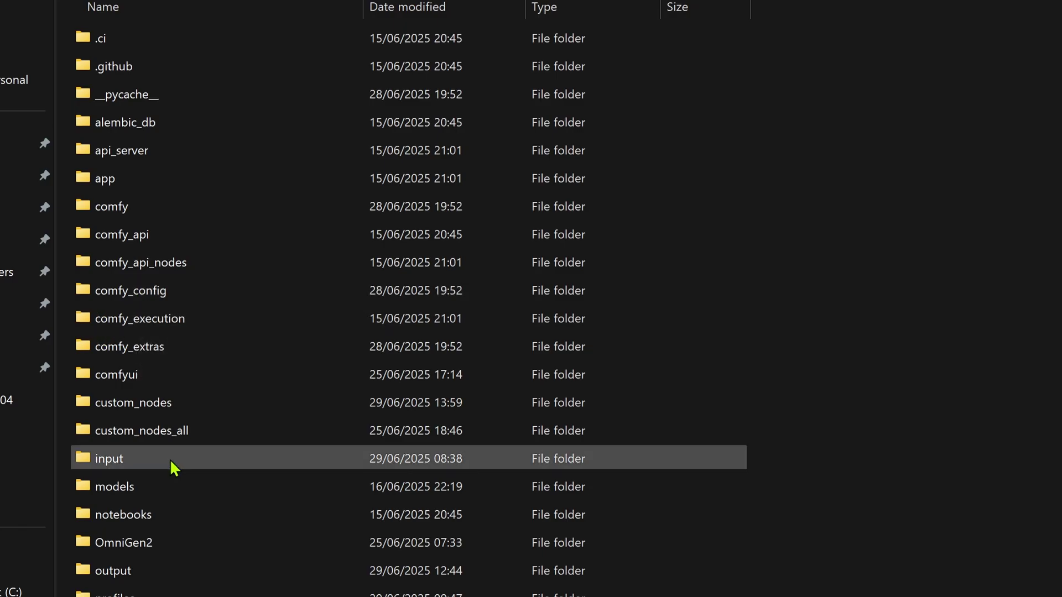
- Check the models folder's clip and vae subfolders for the text encoders and ae.safetensors
double_click(150, 486)
double_click(102, 66)
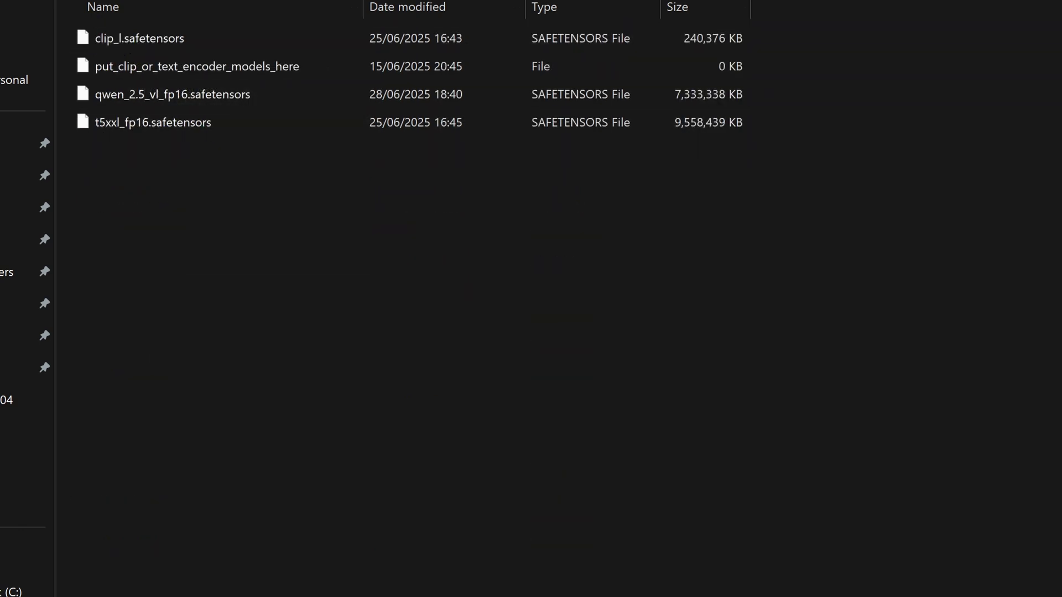
key(alt+Left)
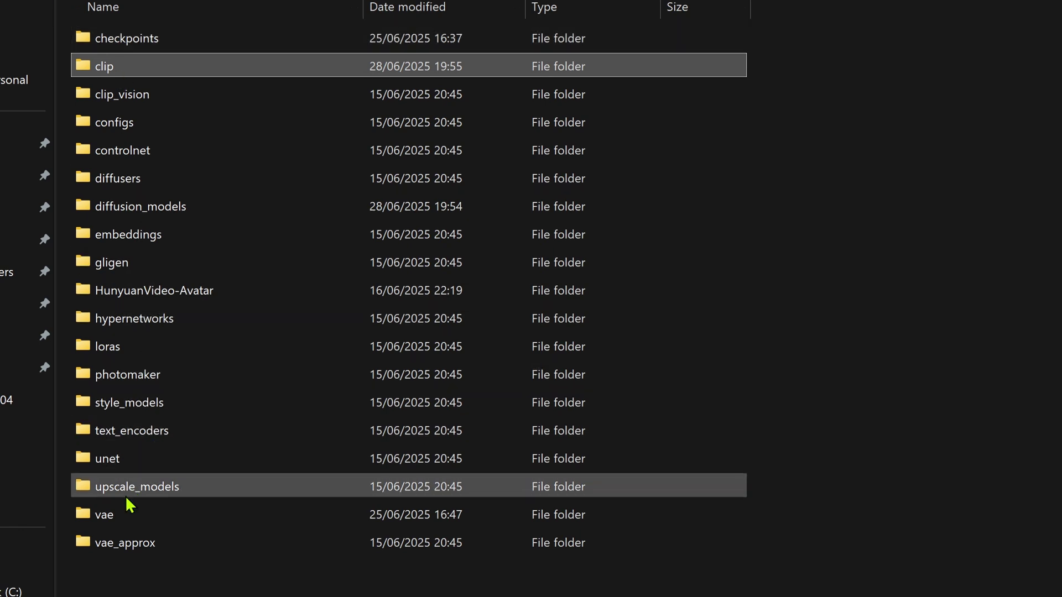
double_click(105, 516)
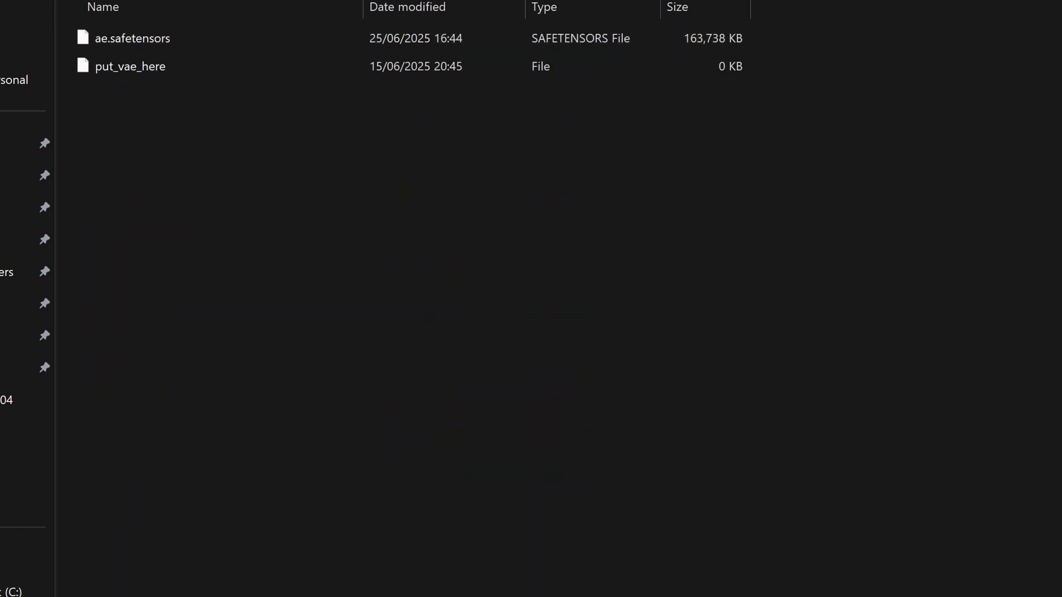
key(alt+Left)
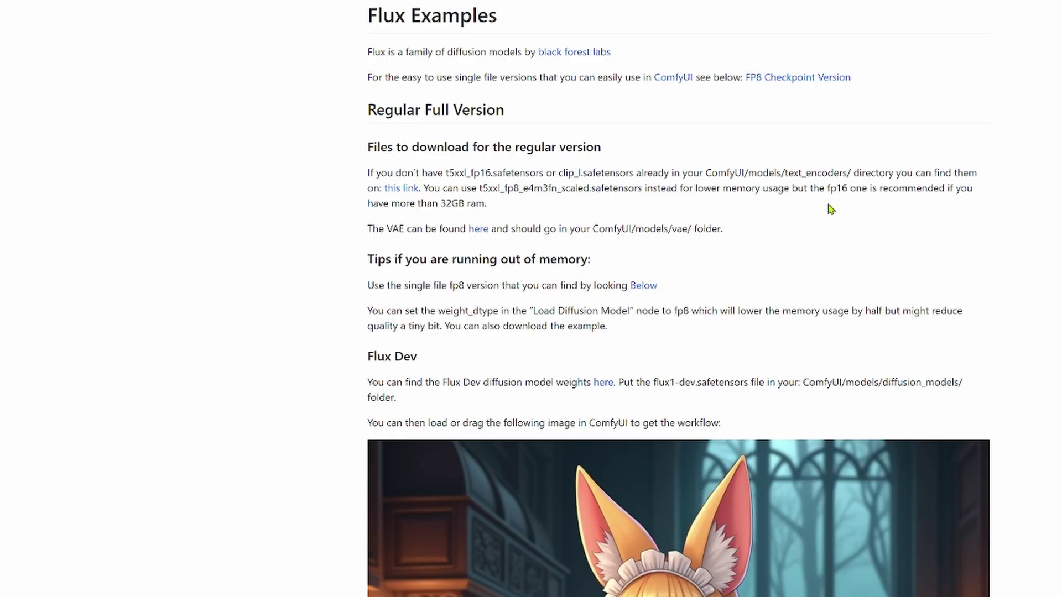
- Confirm flux1-kontext-dev is in diffusion_models, then recheck the clip and vae folders
scroll(510, 158, down, 2)
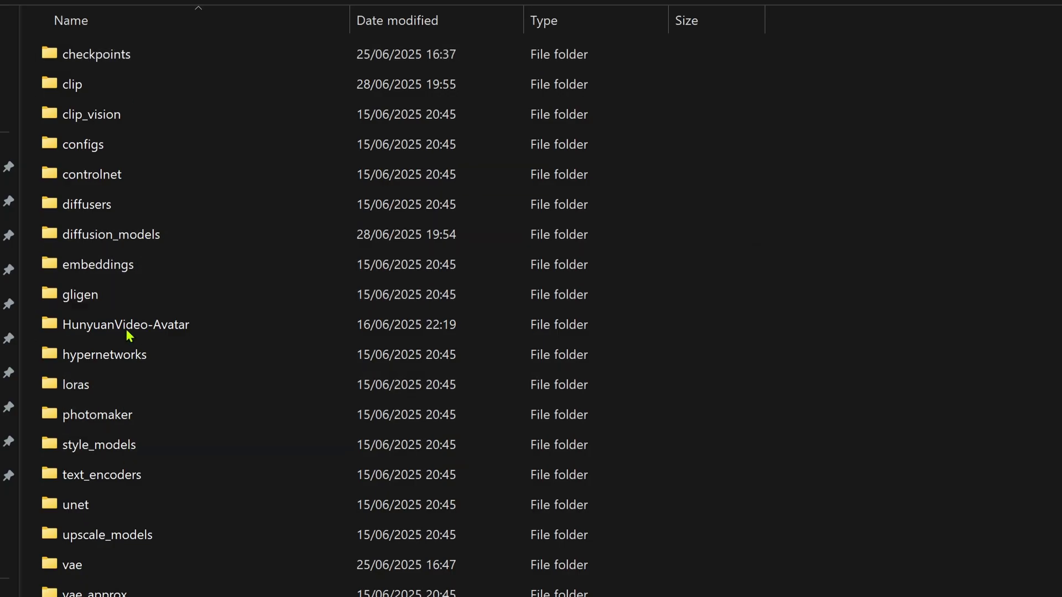
click(122, 239)
double_click(122, 239)
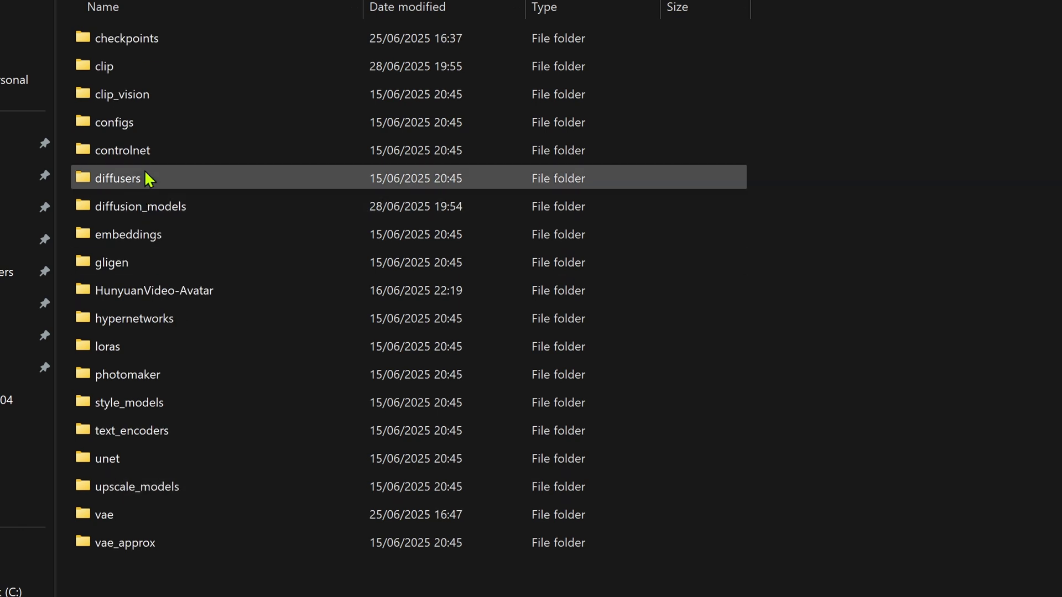
double_click(99, 67)
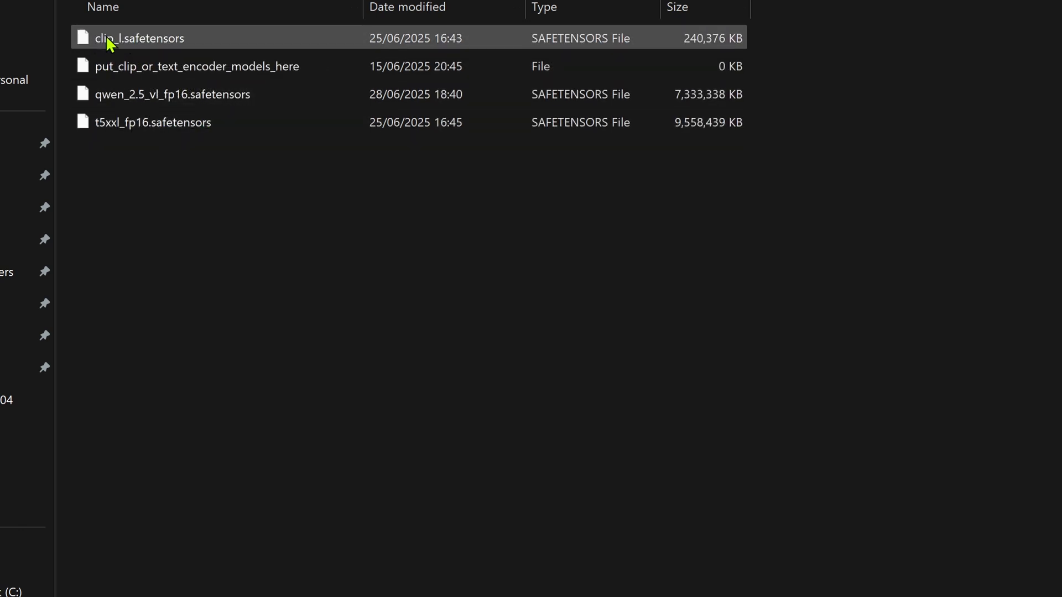
key(alt+Left)
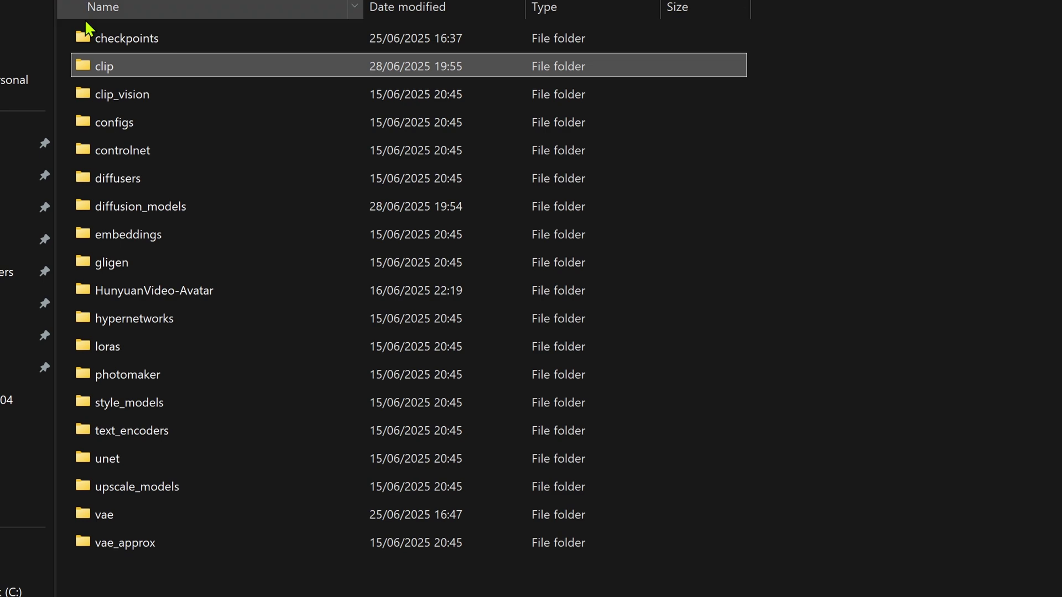
double_click(104, 516)
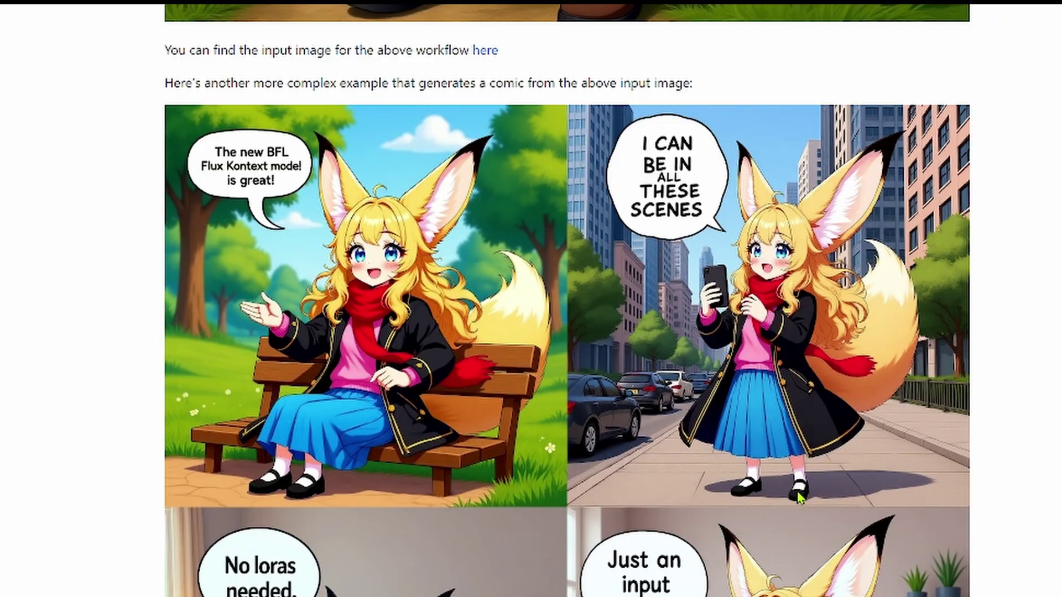
- Scroll the Flux examples page past the Schnell, Kontext, Fill, Redux and Canny/Depth sections
scroll(524, 314, down, 7)
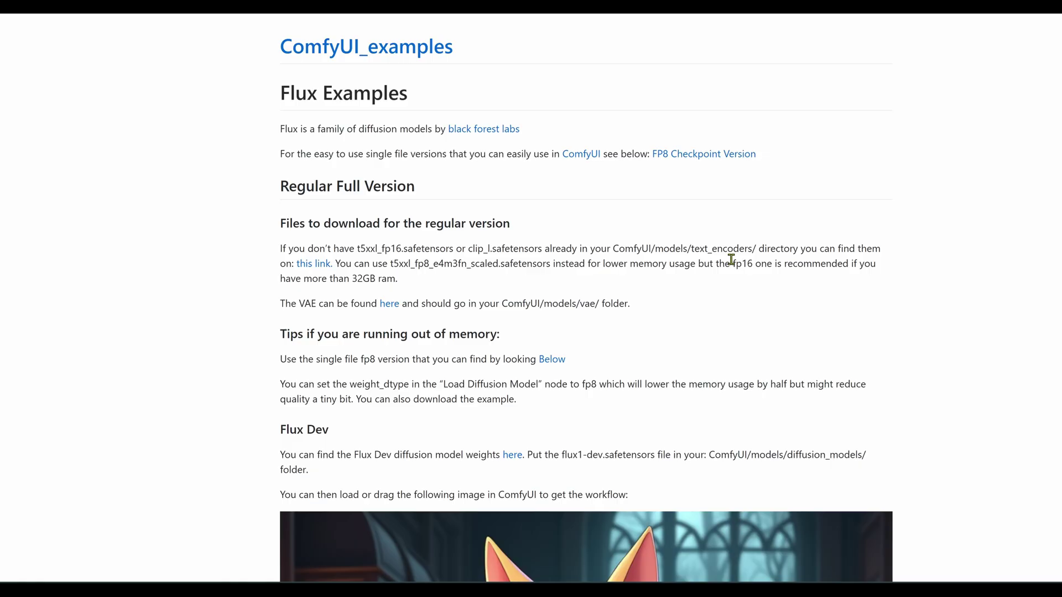
scroll(730, 268, down, 8)
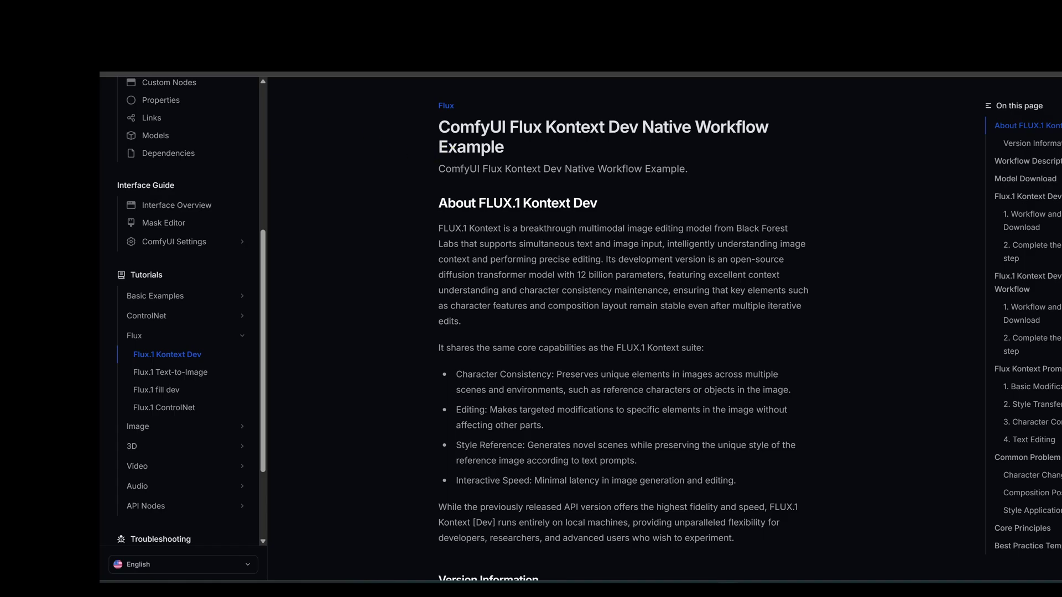
scroll(584, 223, down, 12)
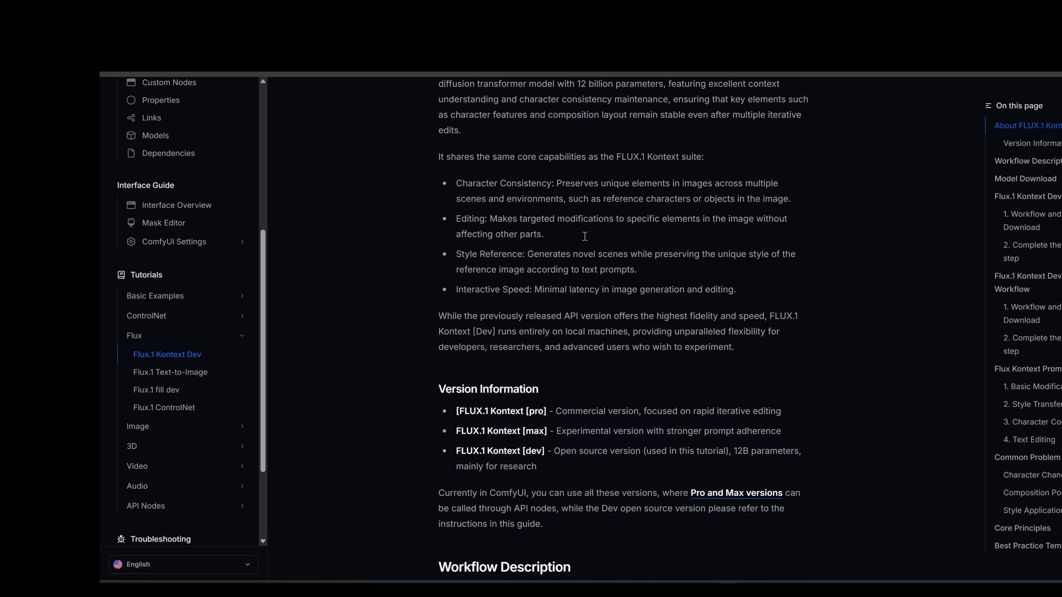
scroll(582, 239, down, 2)
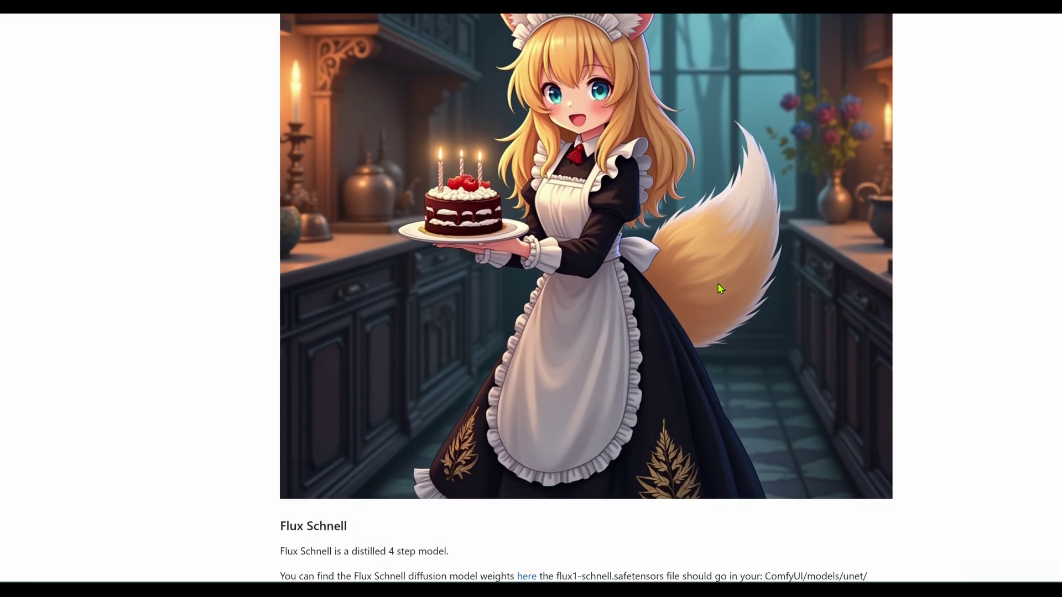
scroll(689, 356, down, 5)
scroll(688, 357, down, 15)
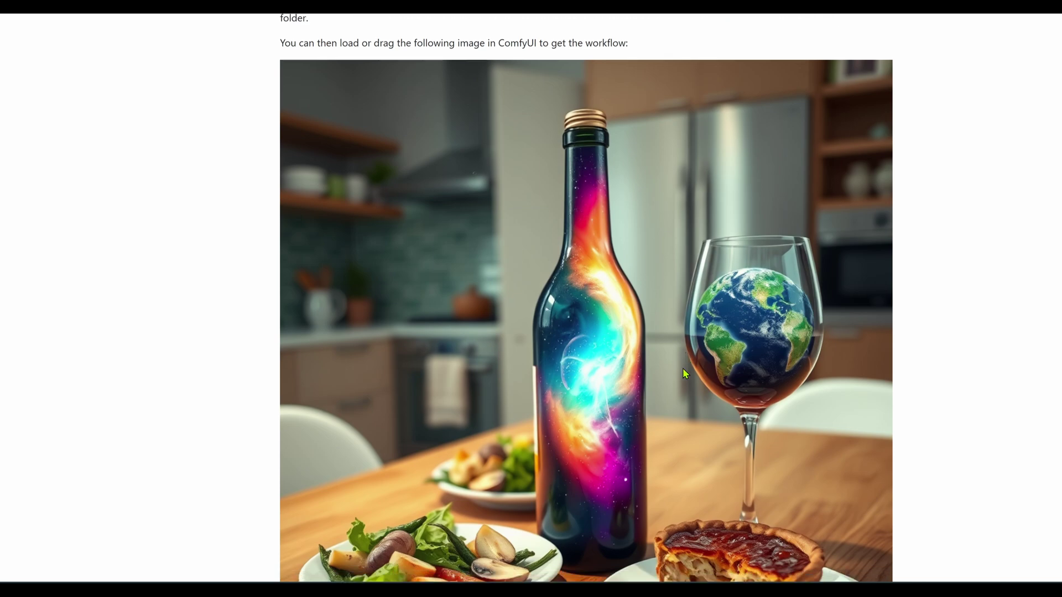
scroll(674, 385, down, 9)
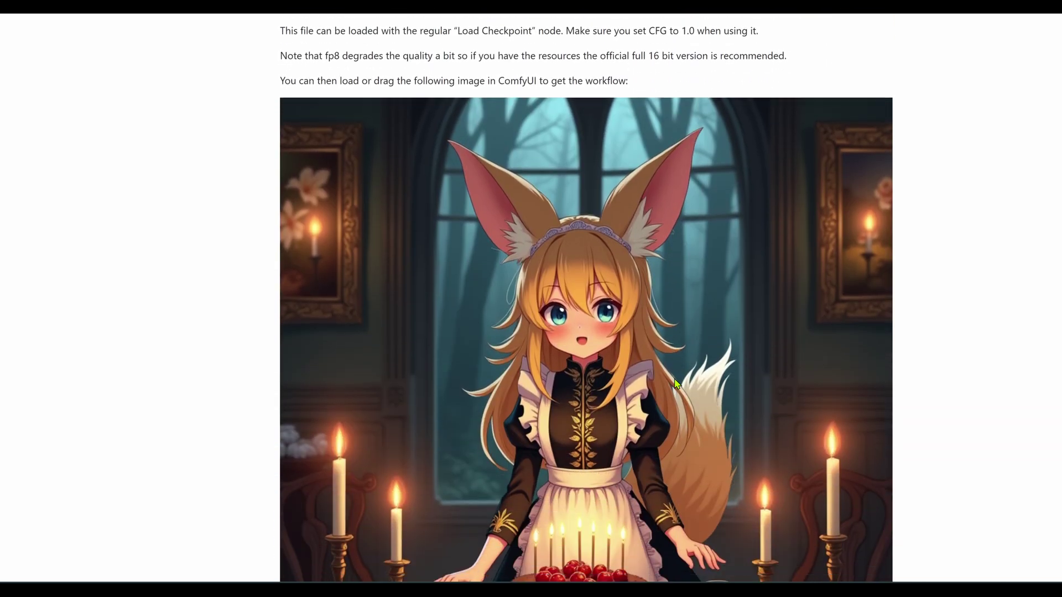
scroll(675, 385, down, 14)
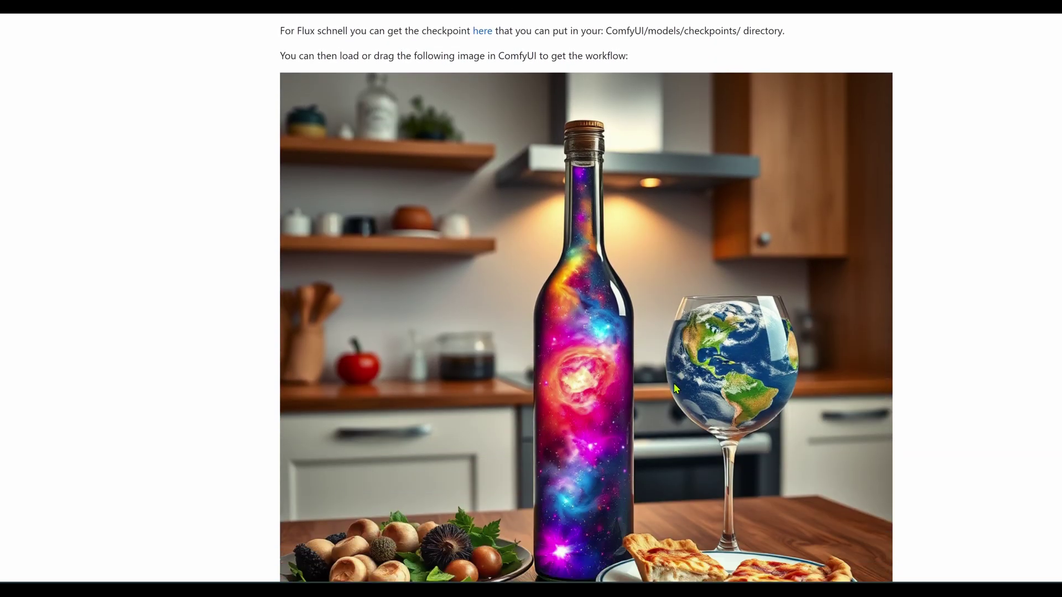
scroll(673, 388, down, 14)
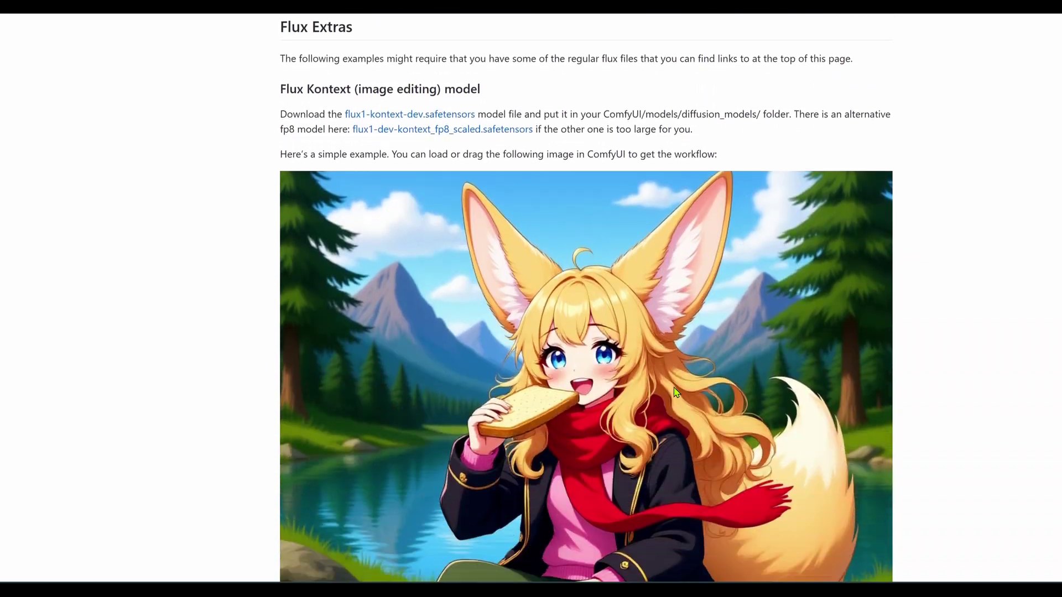
scroll(674, 390, down, 15)
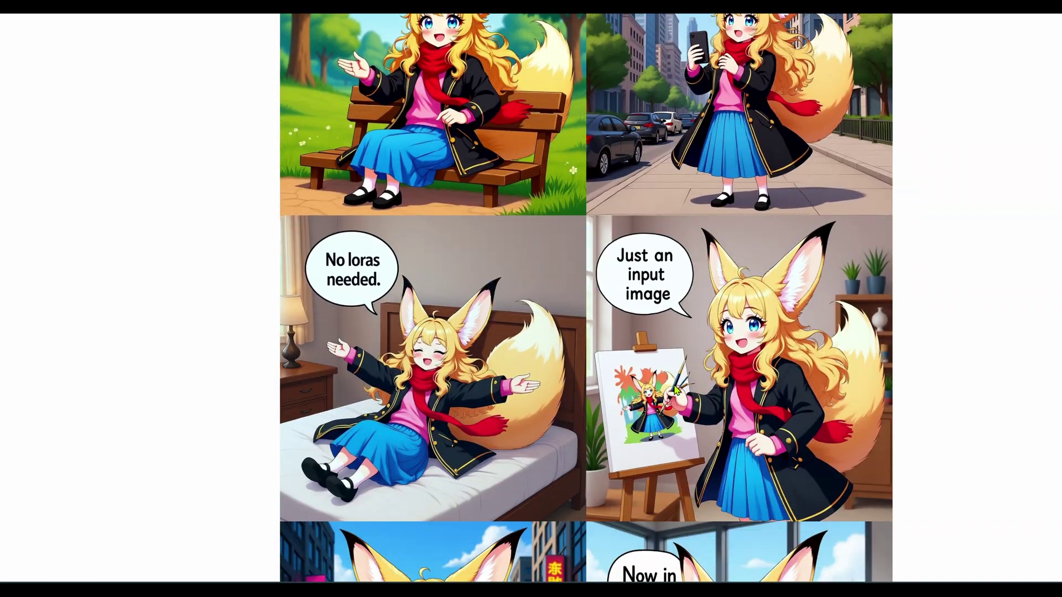
scroll(677, 390, down, 15)
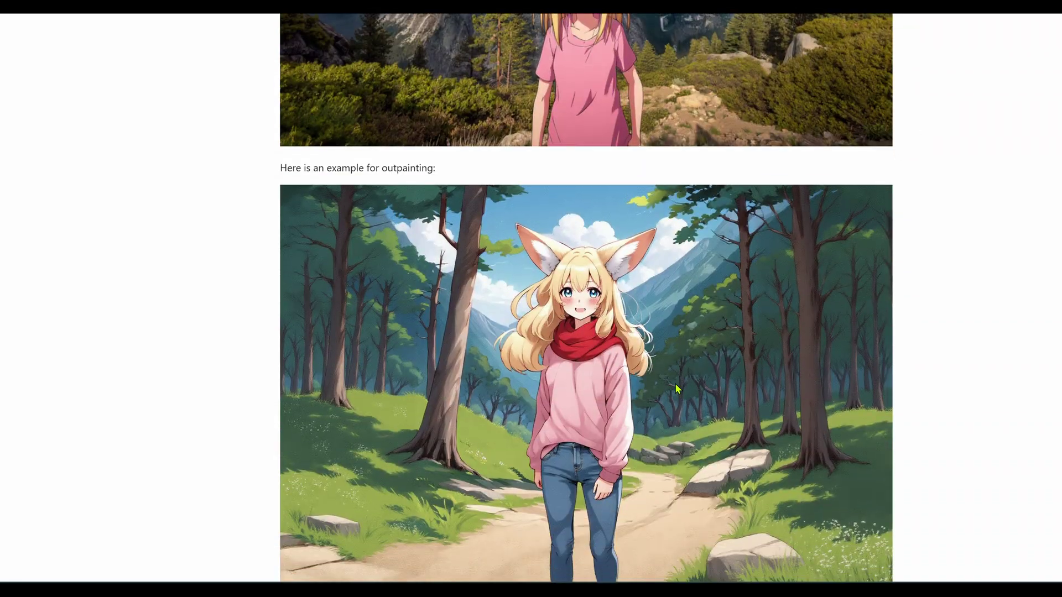
scroll(678, 390, down, 15)
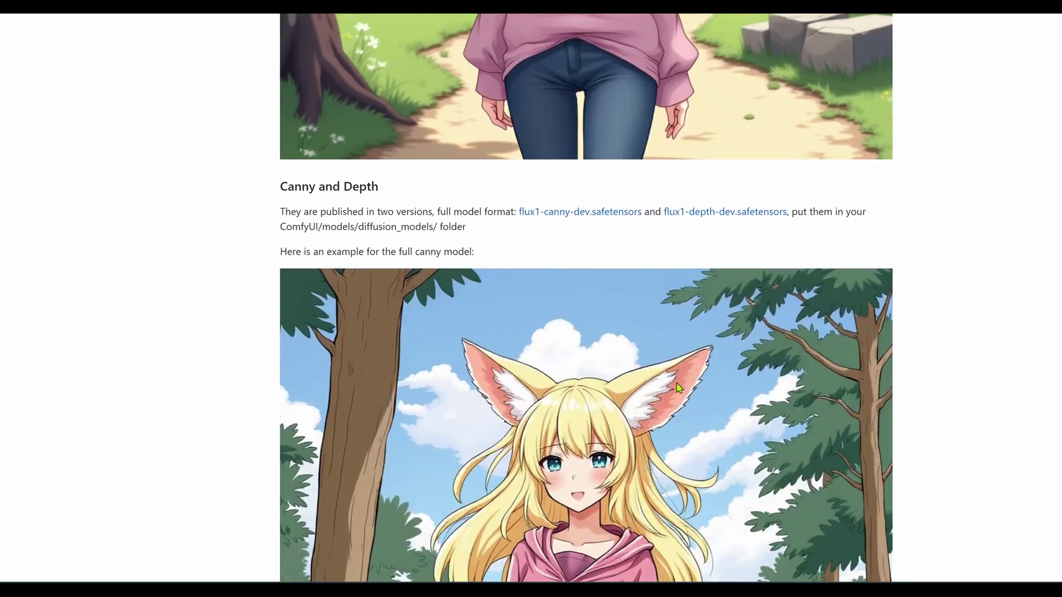
scroll(678, 389, down, 15)
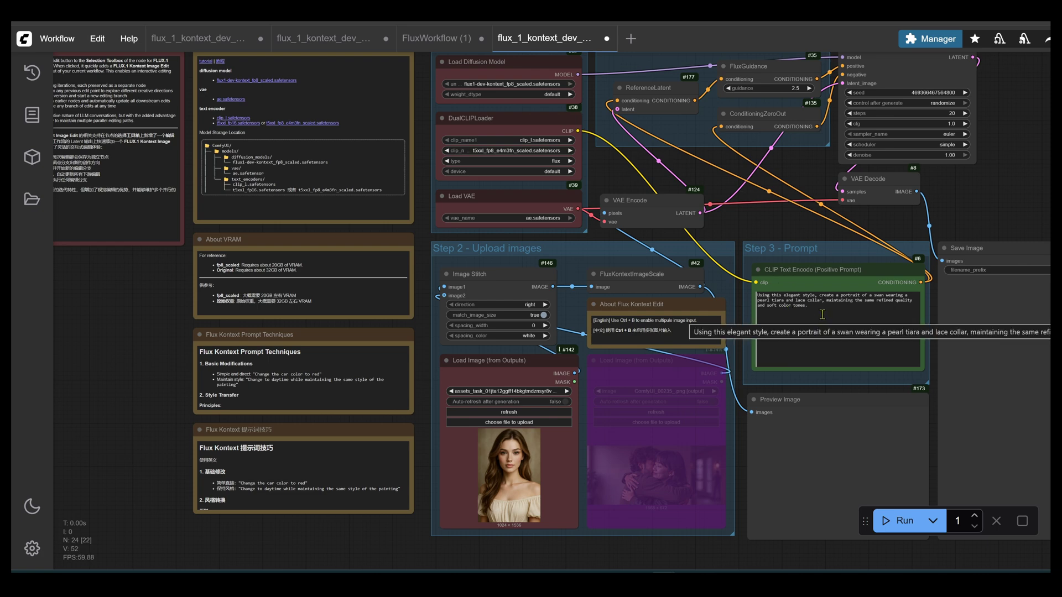
- Select and clear the existing positive prompt text in the Kontext workflow
click(823, 318)
key(ctrl+a)
key(BackSpace)
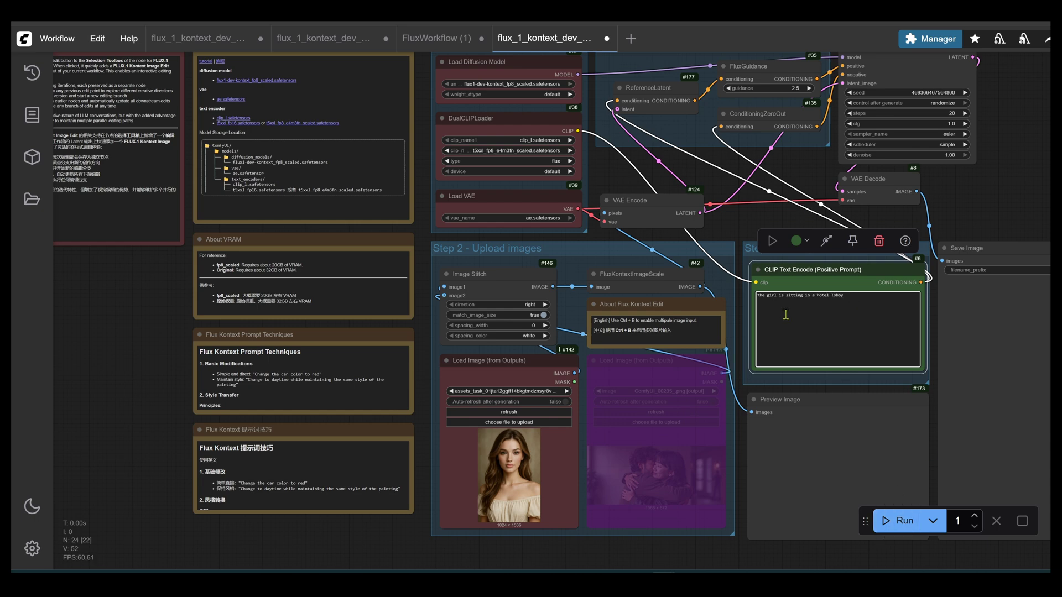
- Run the Kontext workflow to generate an edited image
click(896, 521)
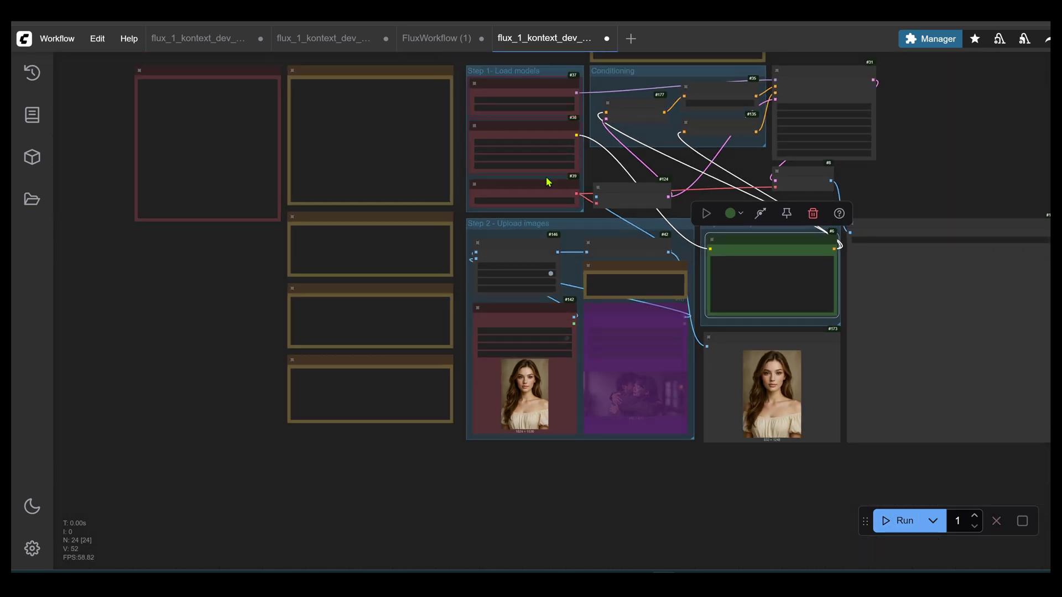
drag(187, 316, 178, 379)
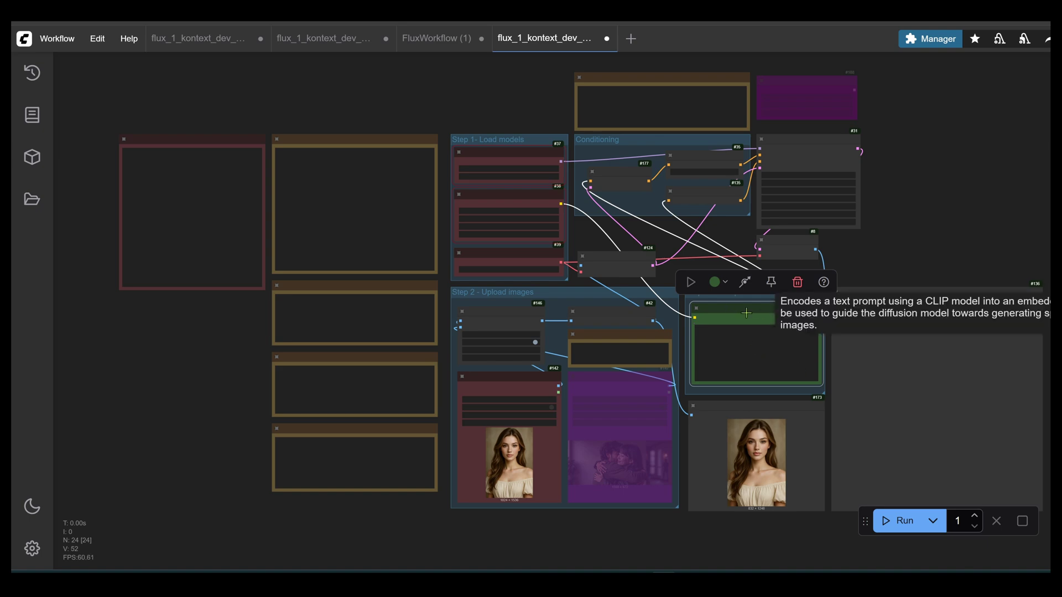
scroll(733, 348, up, 5)
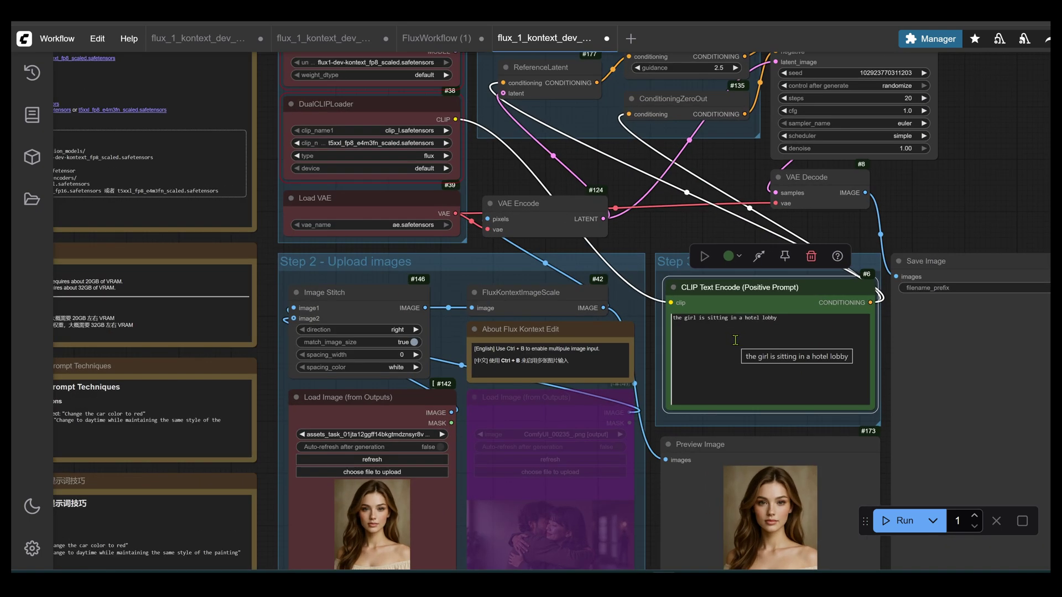
scroll(735, 340, down, 5)
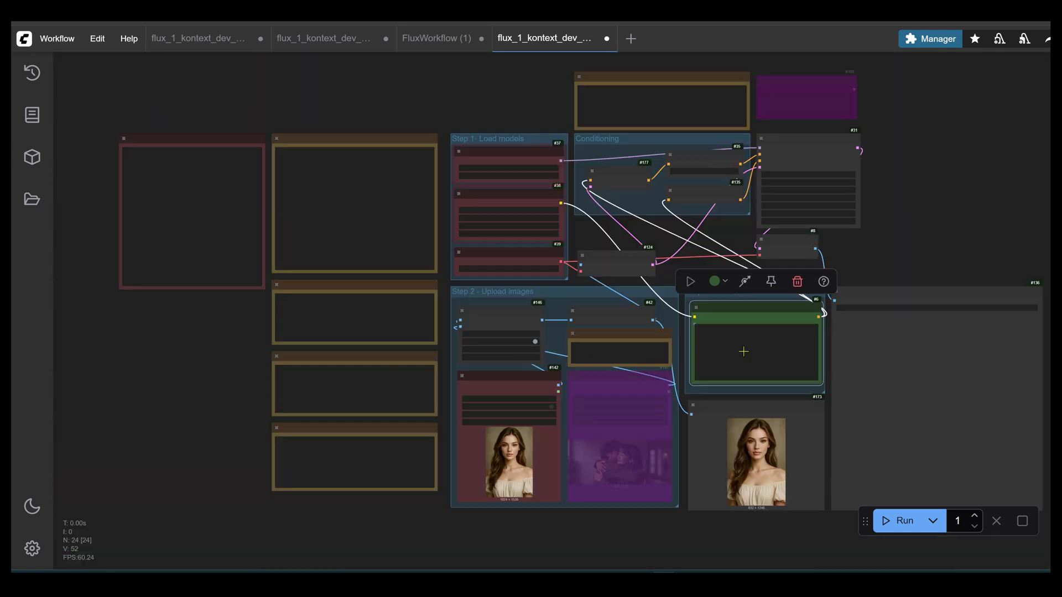
click(884, 522)
- Set the Load Diffusion Model unet_name to flux1-kontext-dev.safetensors
scroll(658, 411, up, 4)
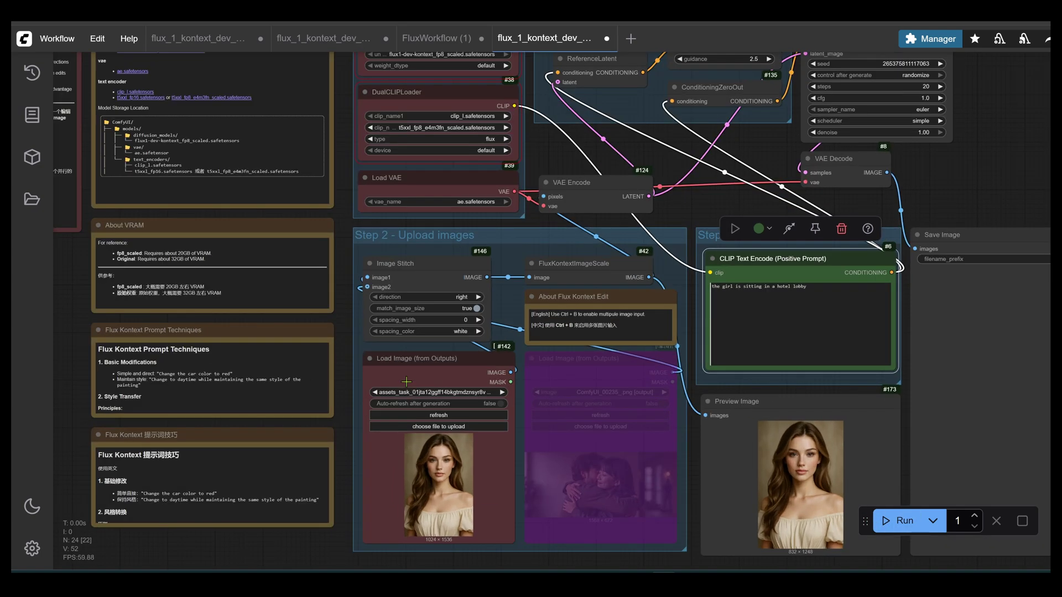
drag(523, 211, 641, 336)
scroll(580, 184, up, 4)
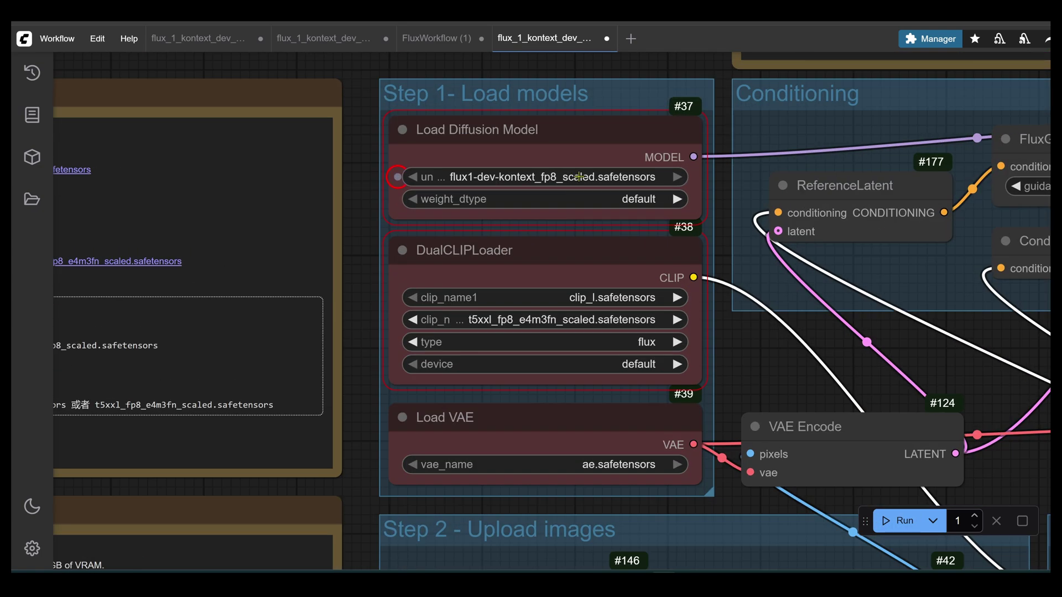
click(630, 183)
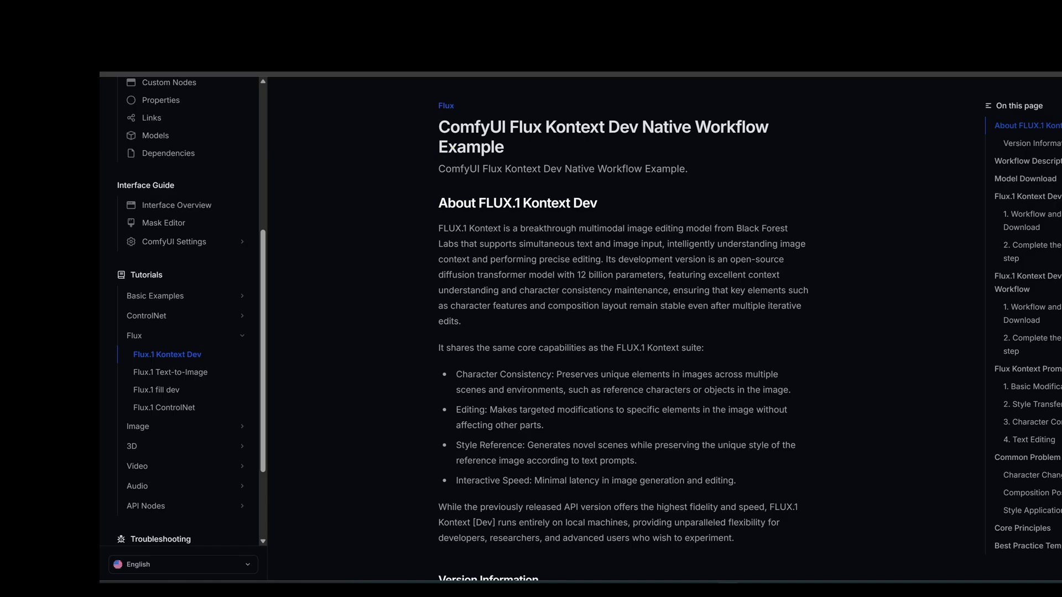
scroll(584, 222, down, 15)
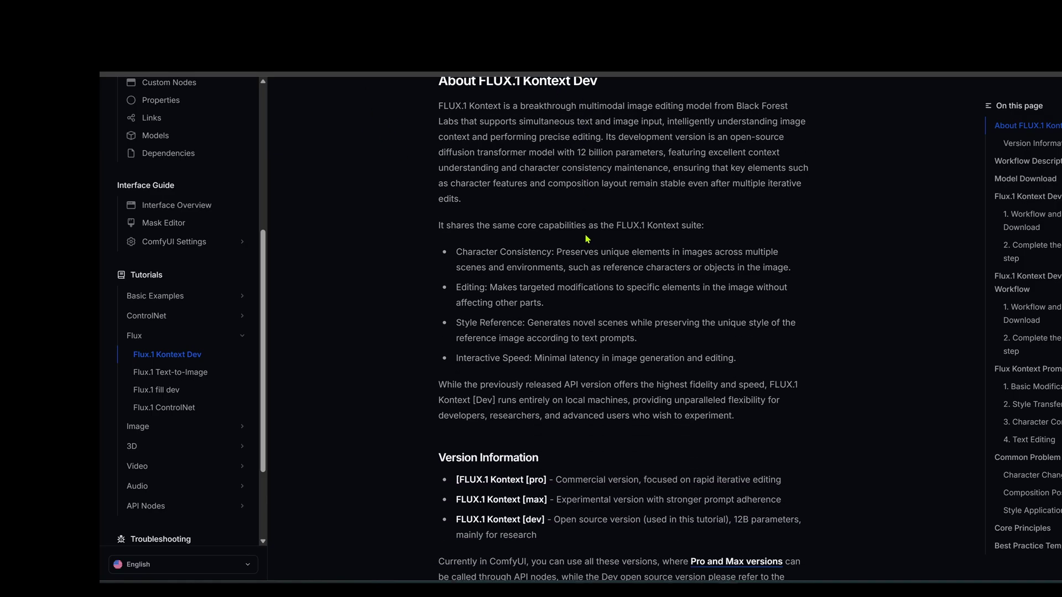
scroll(582, 238, down, 7)
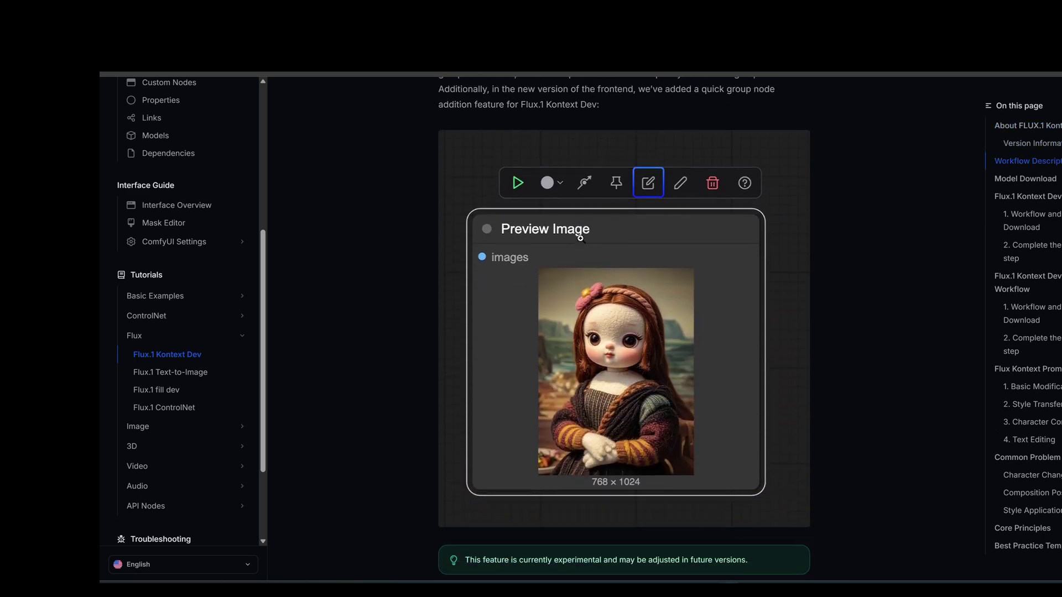
scroll(578, 244, down, 8)
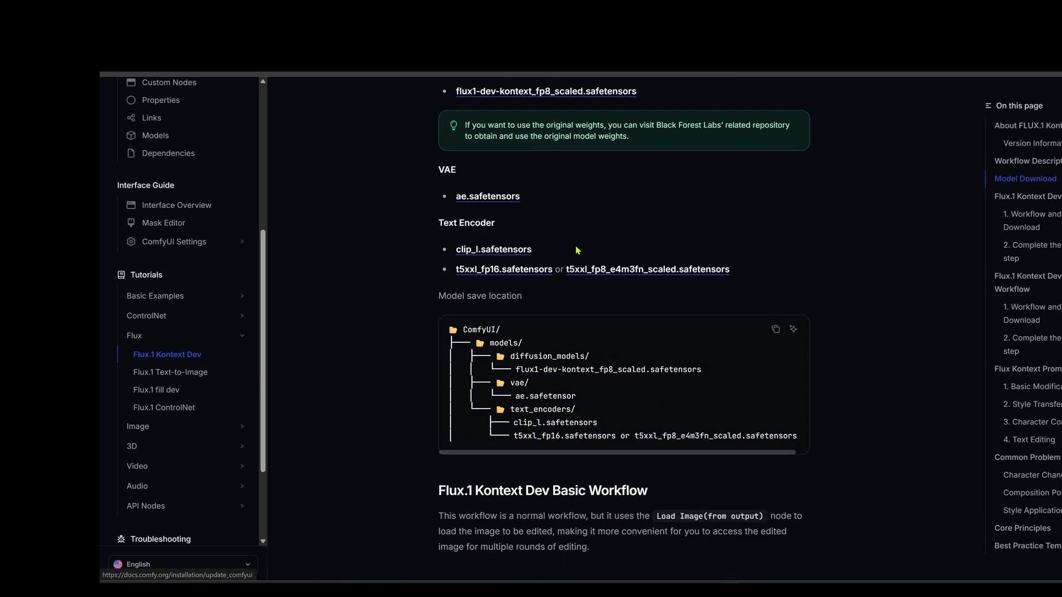
scroll(577, 251, down, 1)
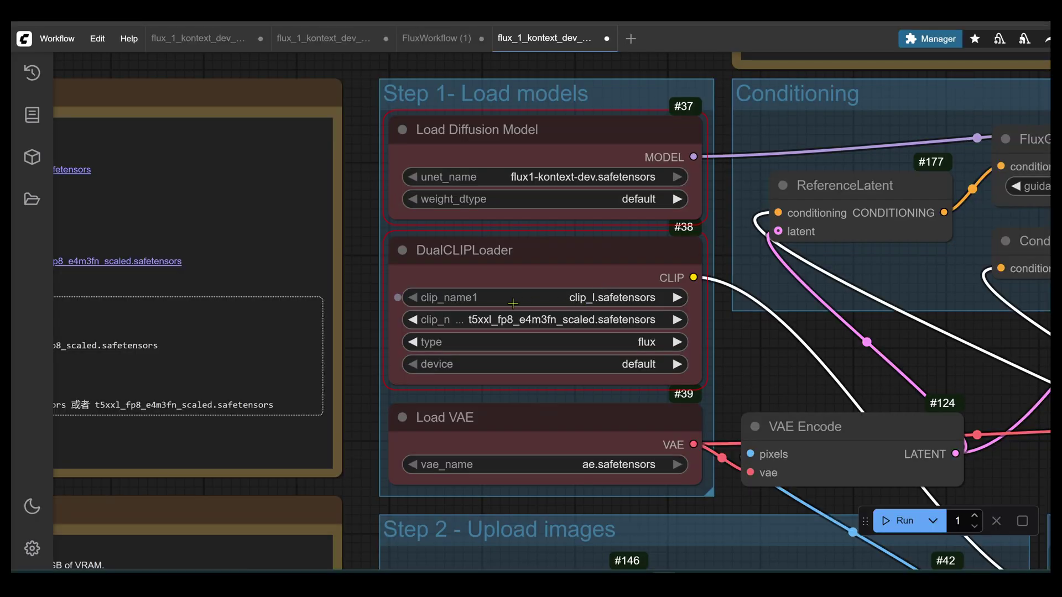
- Set DualCLIPLoader's clip_name2 to t5xxl_fp16.safetensors
click(603, 326)
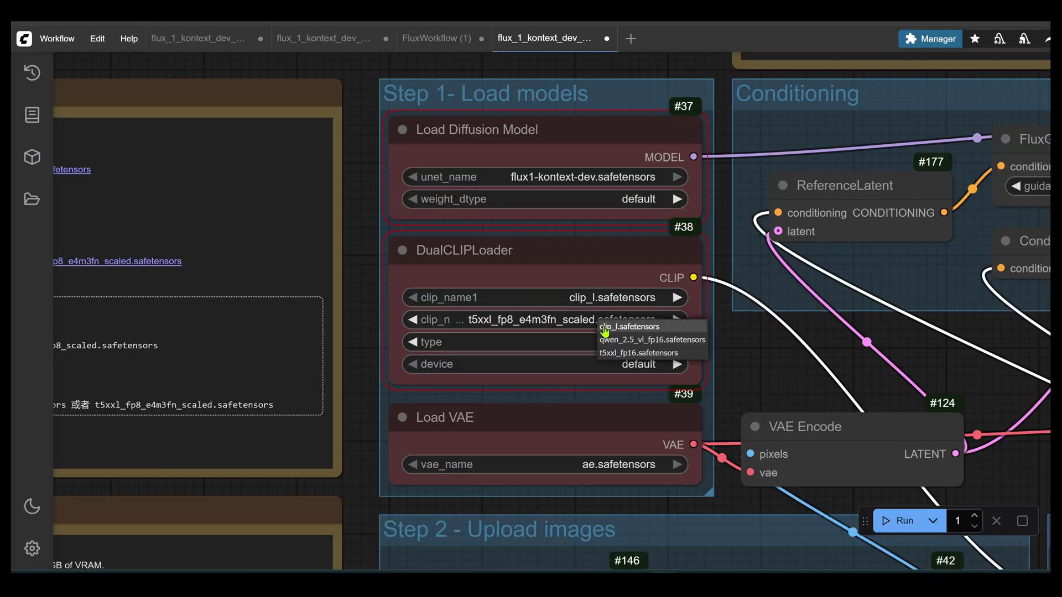
click(640, 354)
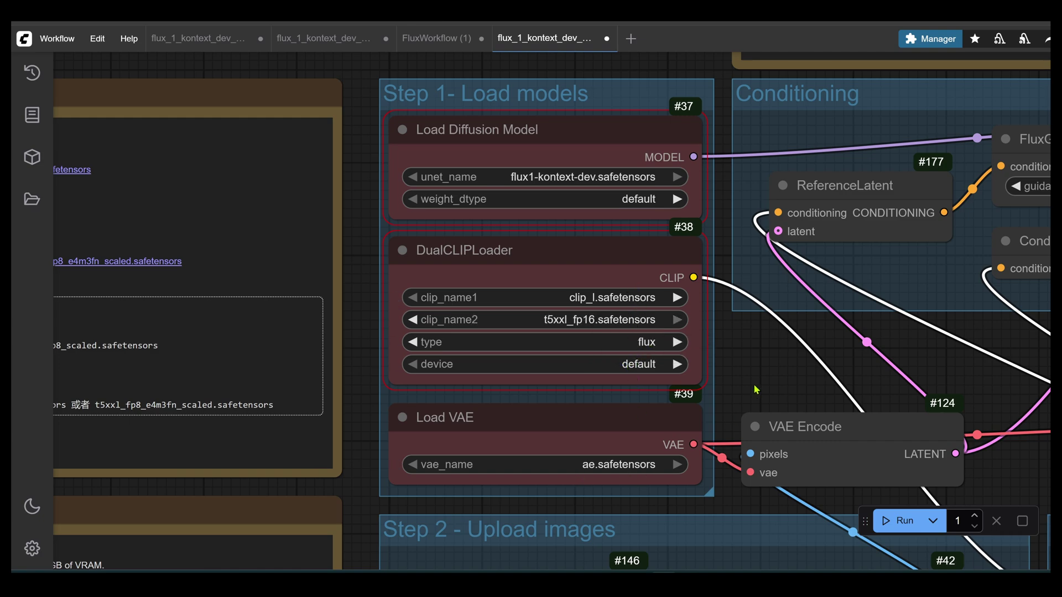
scroll(757, 386, down, 5)
drag(759, 383, 502, 107)
- Run the workflow and check the console log for generation progress
click(893, 519)
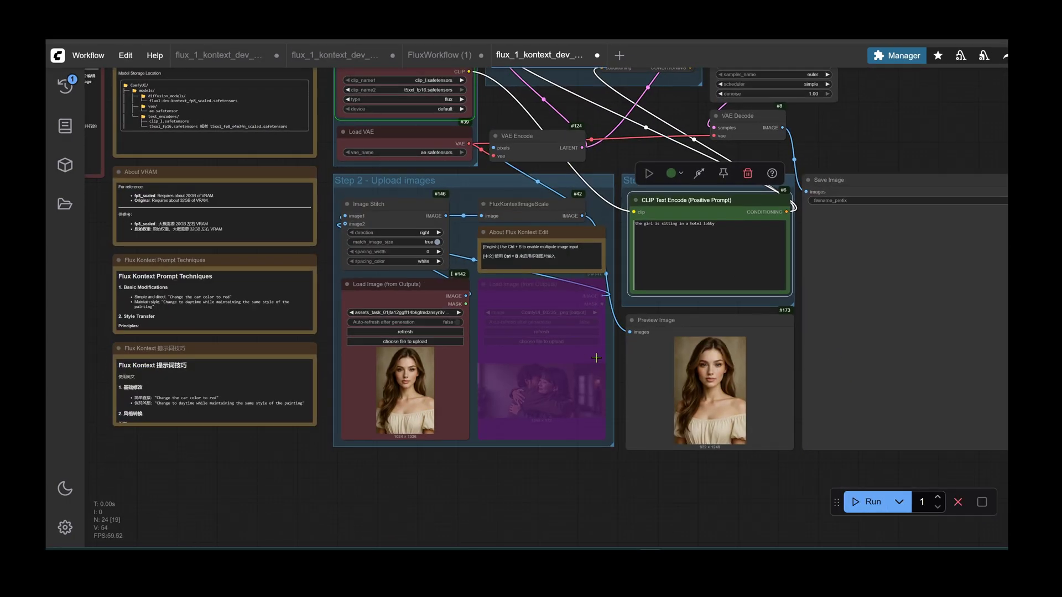
scroll(699, 229, down, 5)
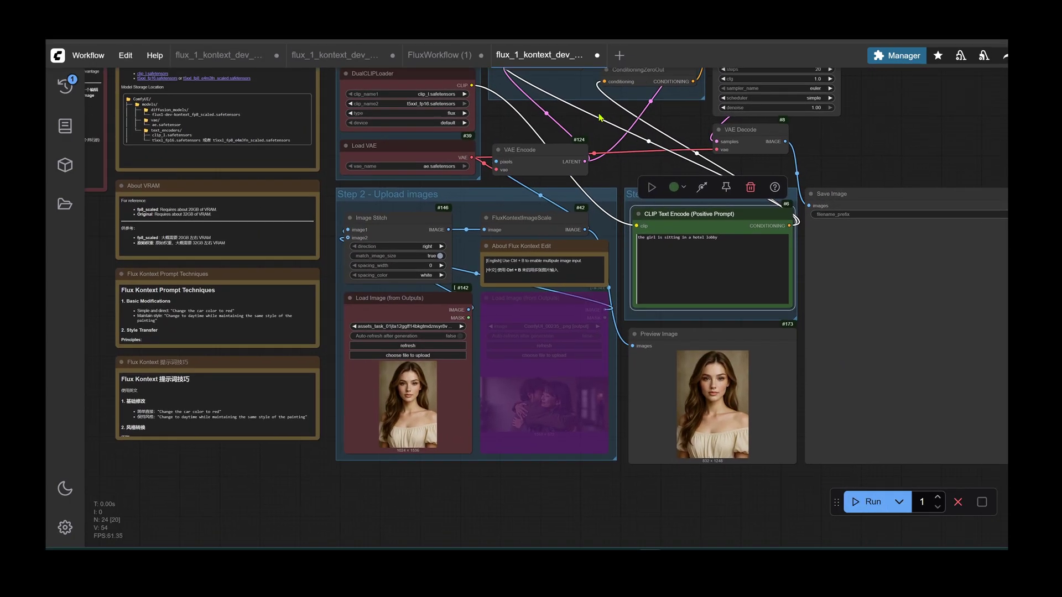
scroll(473, 182, up, 7)
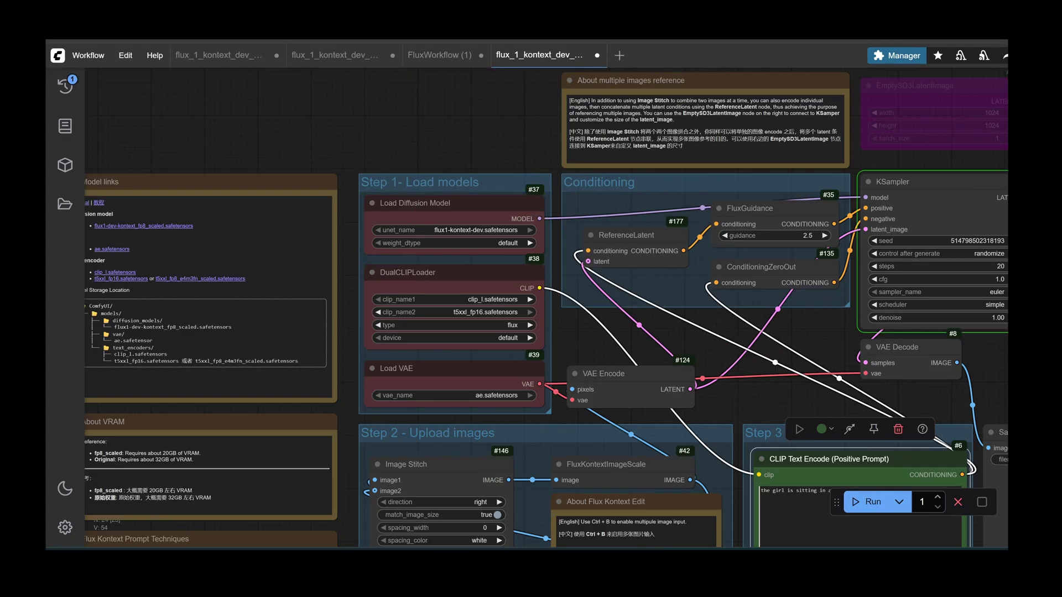
key(alt+Tab)
click(601, 93)
scroll(806, 378, right, 5)
- Rewrite the prompt as 'the girl is standing on top of a mountain at sunset'
scroll(806, 377, down, 5)
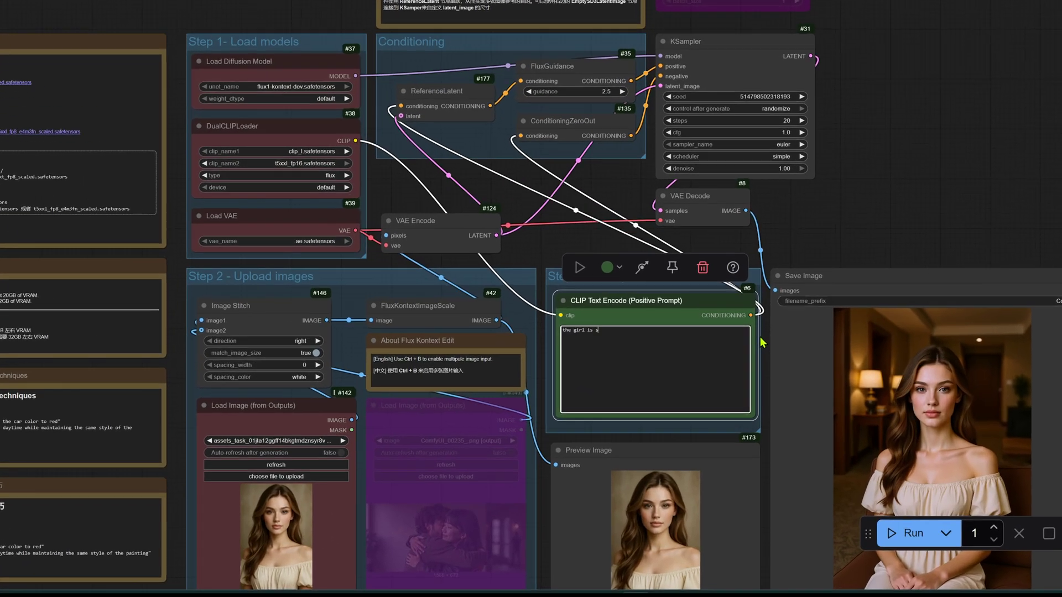
text(tanding on top of a mountain at sunset)
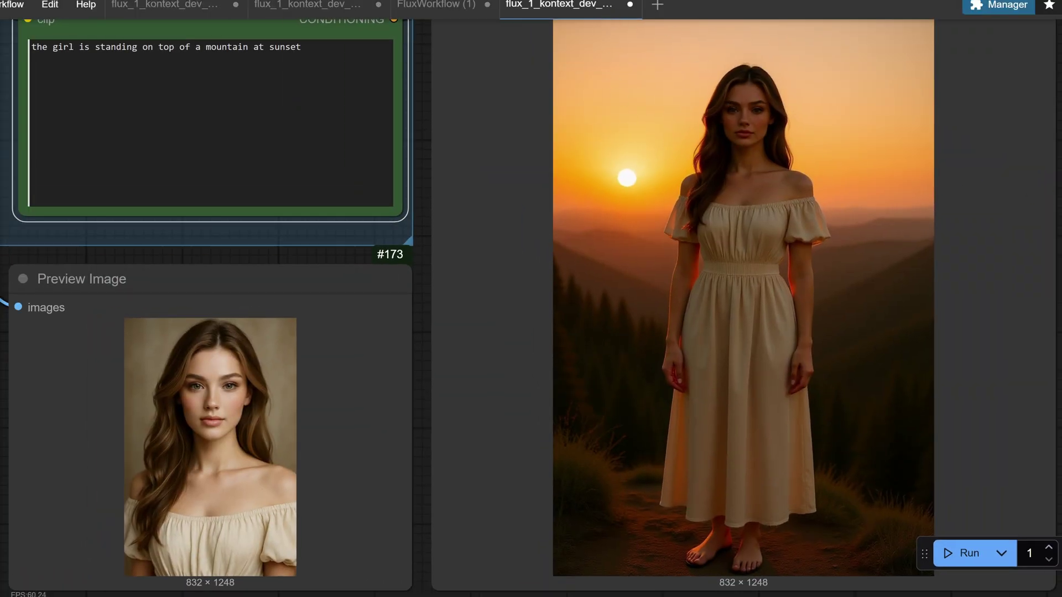
drag(727, 121, 882, 251)
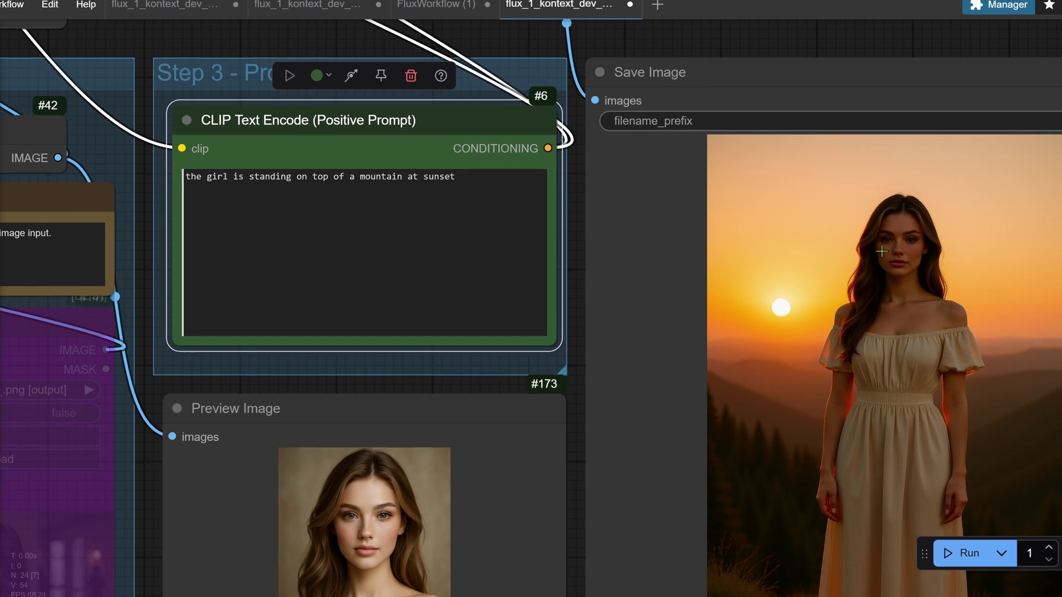
scroll(884, 222, down, 5)
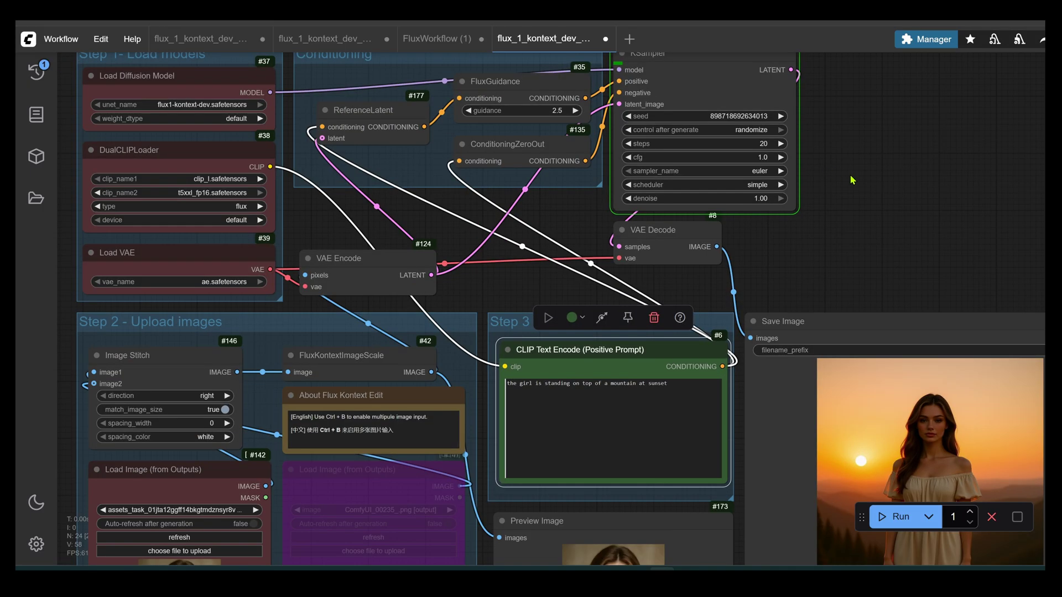
drag(770, 397, 790, 486)
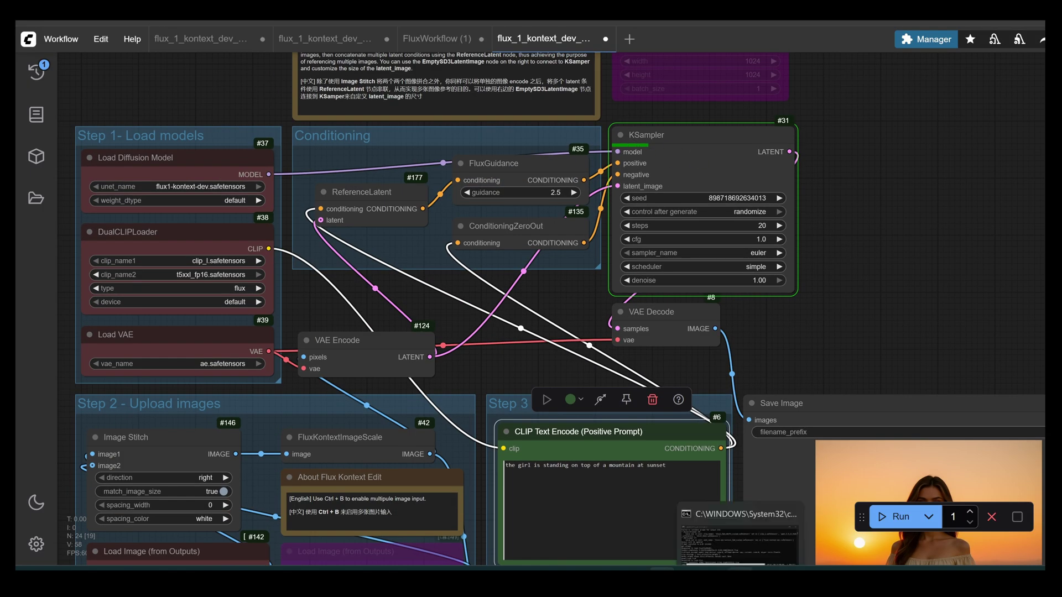
click(740, 534)
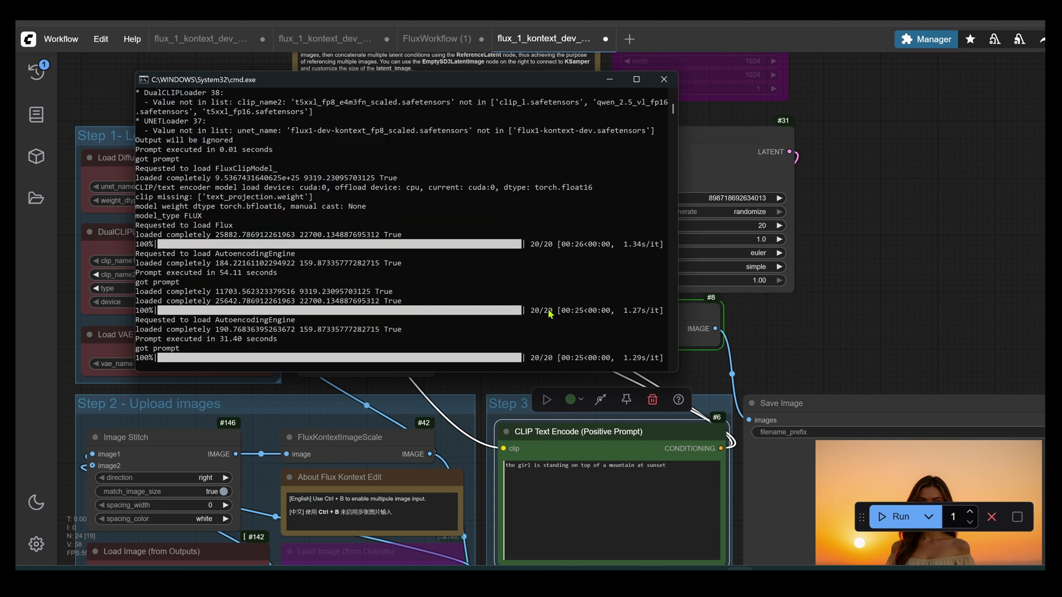
click(969, 253)
scroll(951, 193, up, 5)
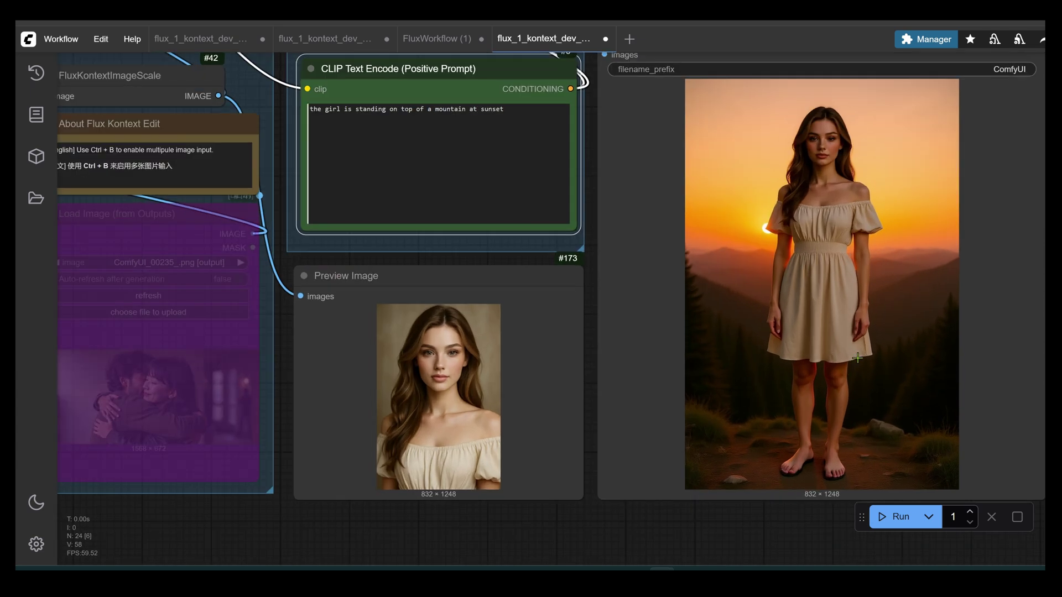
scroll(705, 338, down, 5)
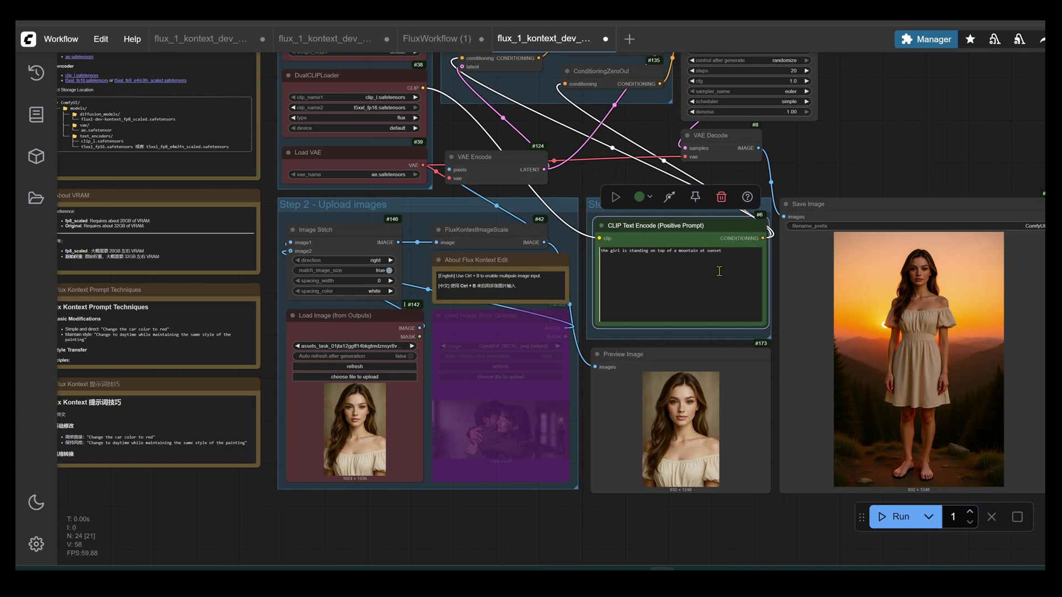
drag(739, 246, 624, 253)
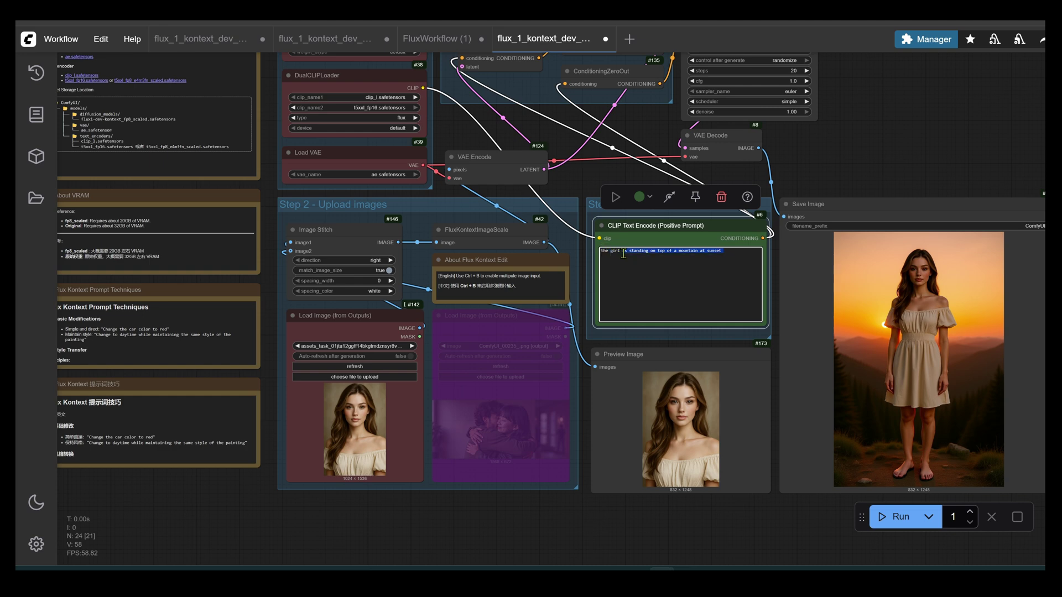
- Replace the mountain-sunset description and queue the beach-bikini generation
key(BackSpace)
click(875, 518)
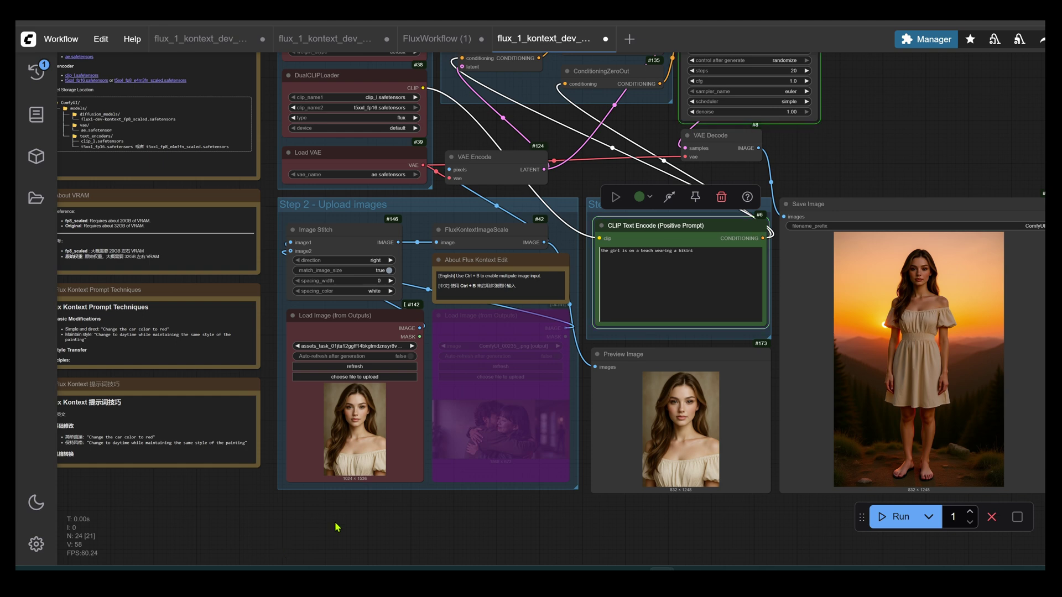
scroll(873, 122, down, 2)
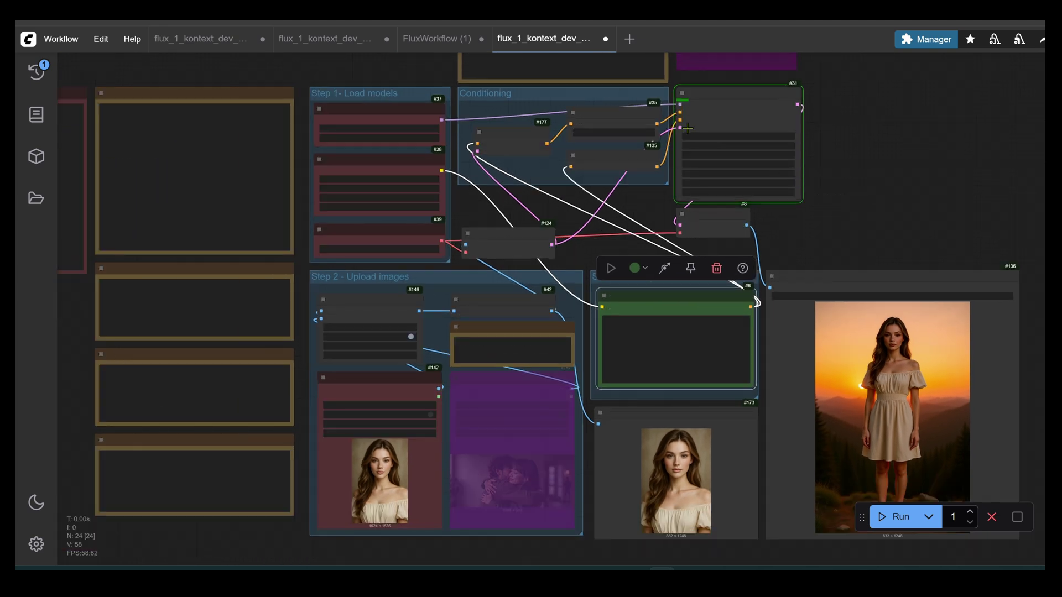
- Watch sampling progress in the console, then bring the prompt and output images into view
key(alt+Tab)
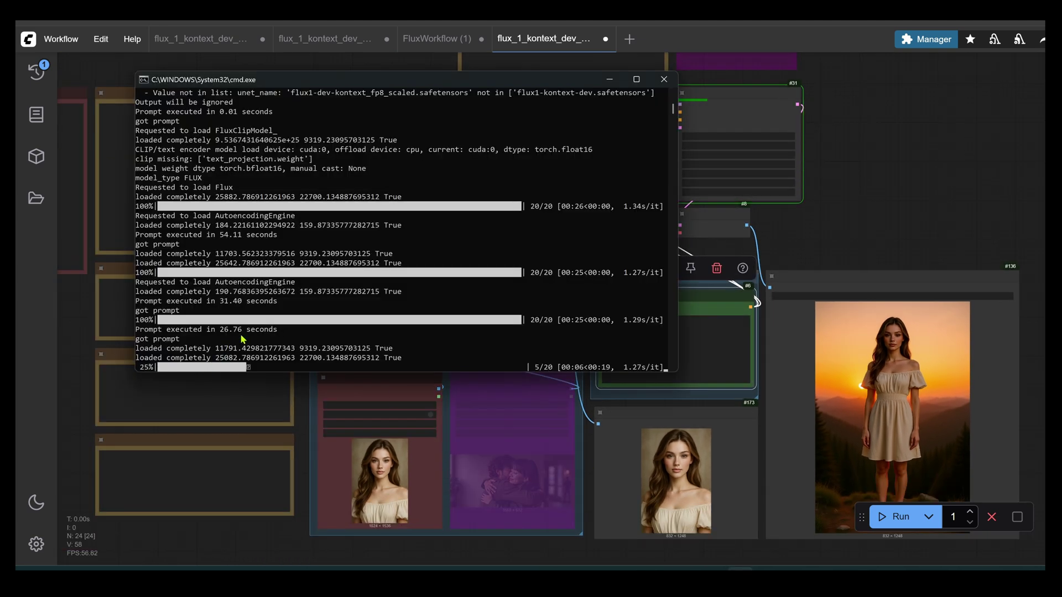
scroll(1032, 363, down, 1)
click(1033, 363)
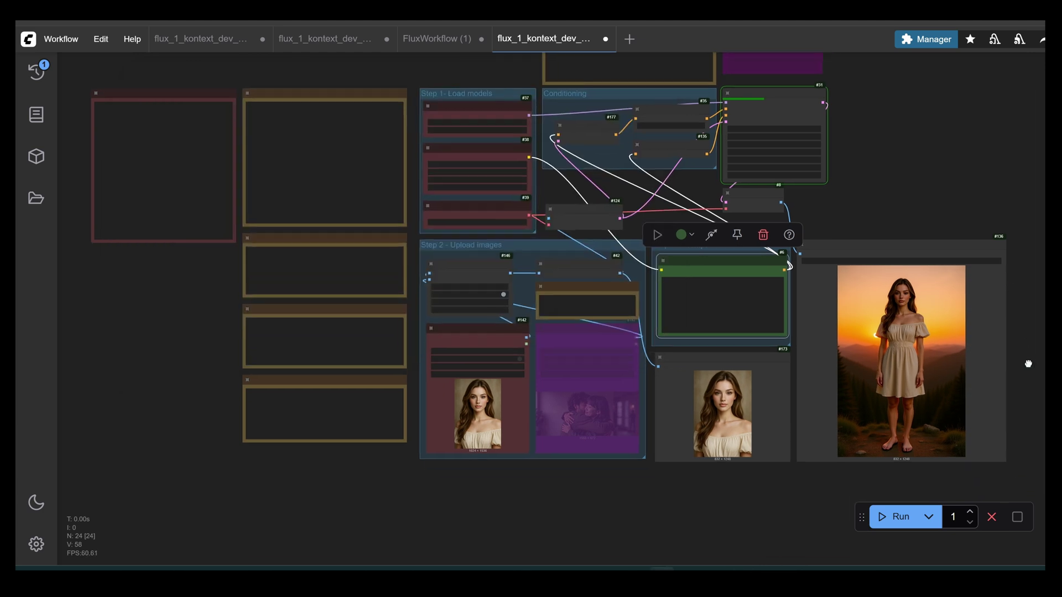
drag(1026, 363, 945, 408)
scroll(837, 376, up, 3)
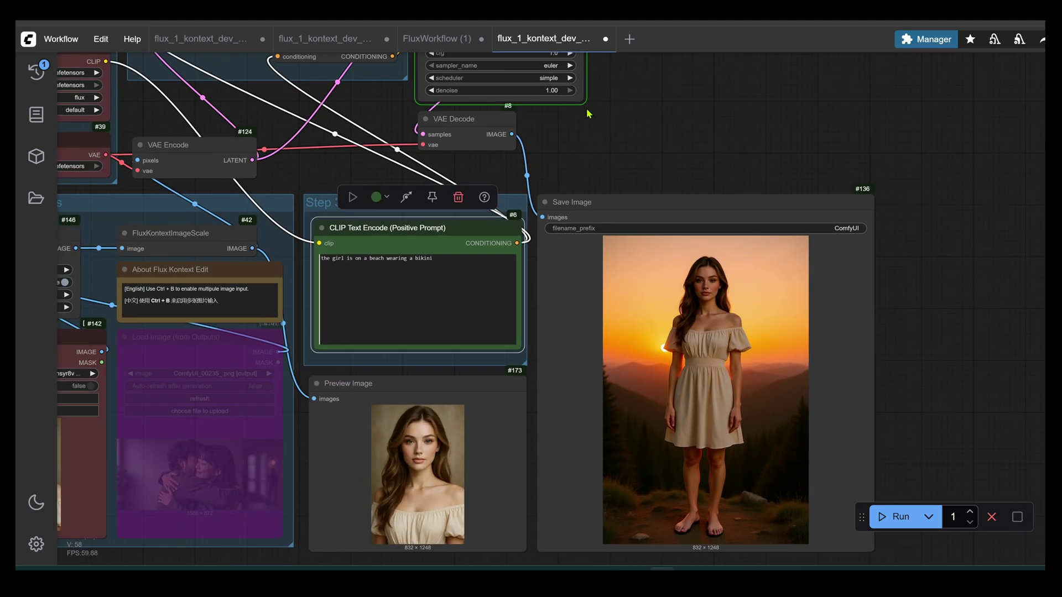
scroll(588, 113, up, 2)
scroll(487, 313, down, 4)
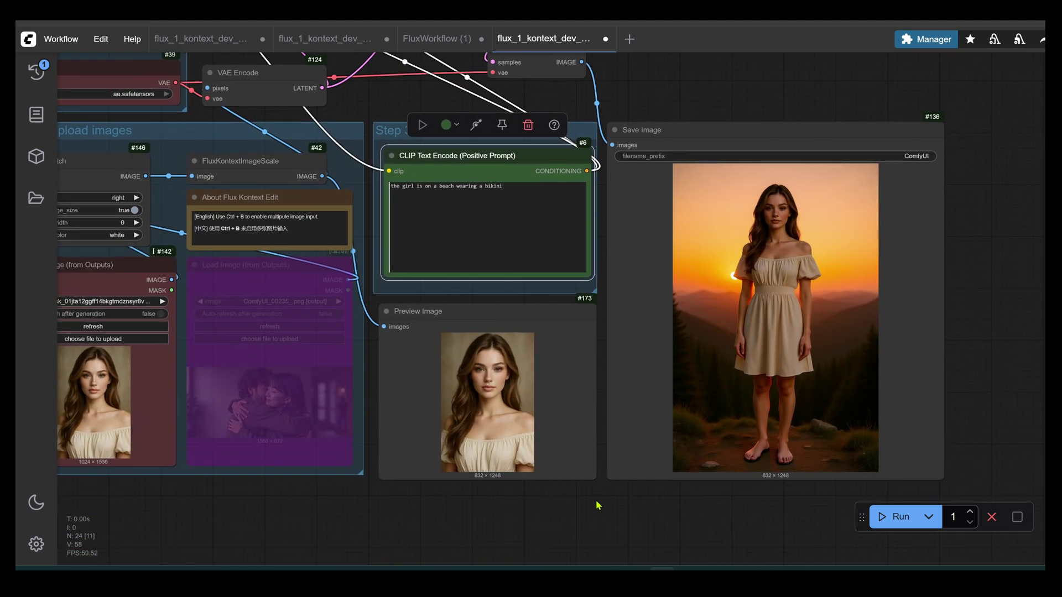
drag(647, 509, 680, 526)
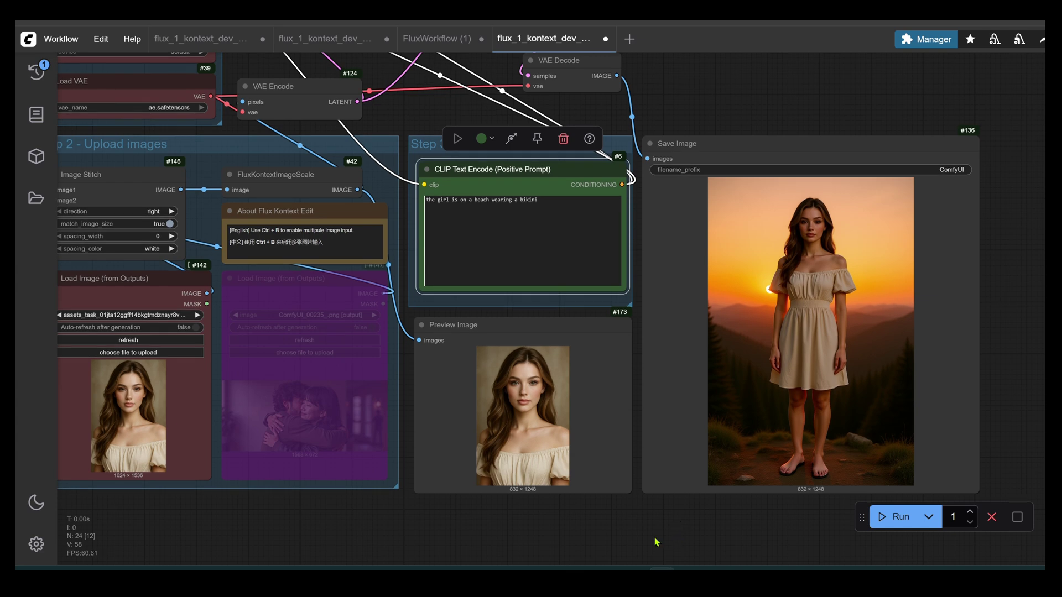
scroll(657, 542, up, 5)
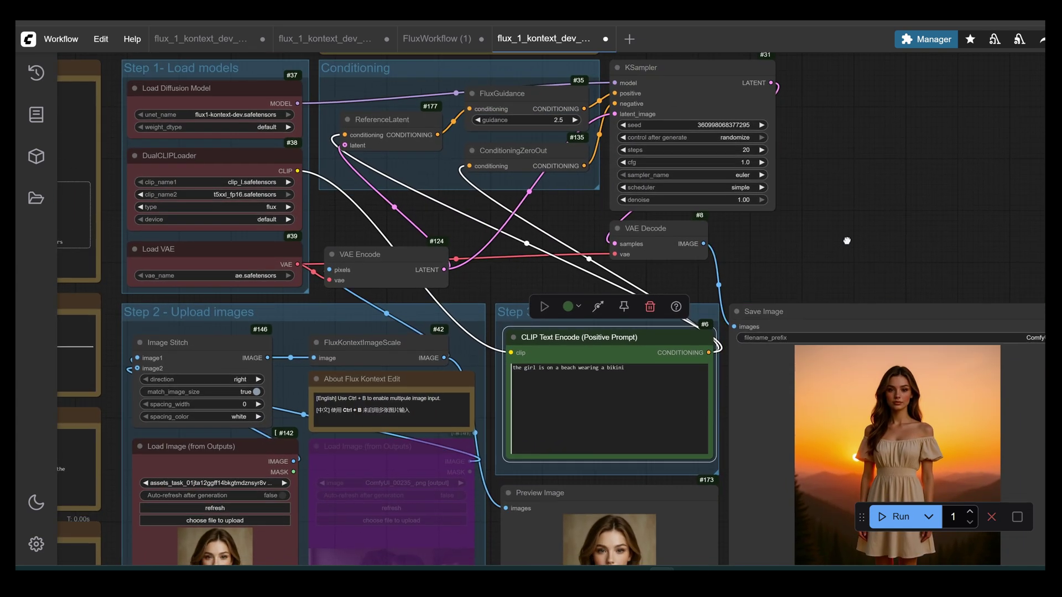
- Re-enable the bypassed second Load Image node with Ctrl+B
drag(846, 241, 872, 88)
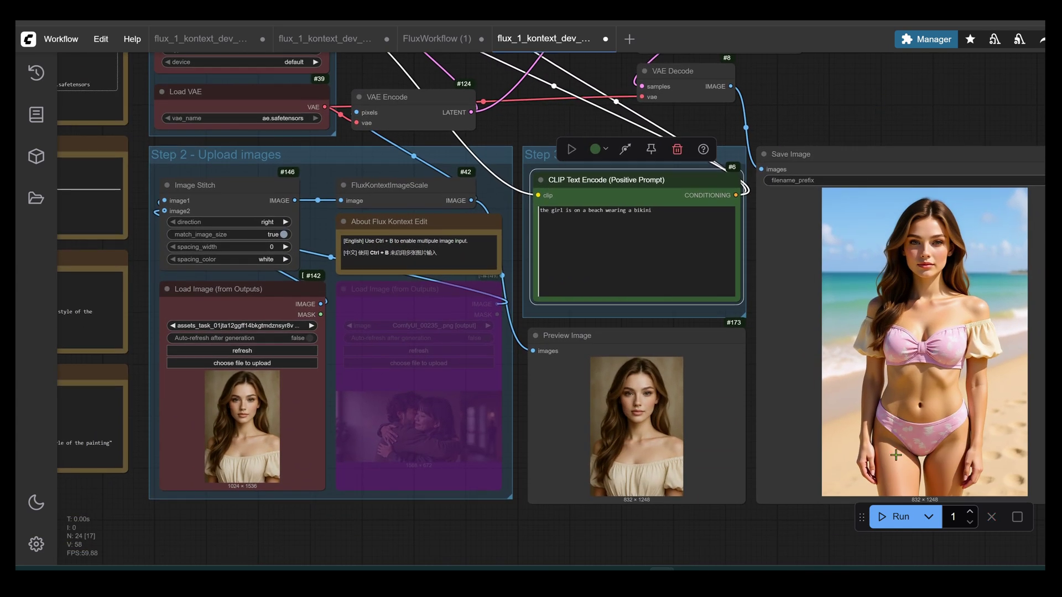
scroll(555, 306, left, 6)
right_click(555, 307)
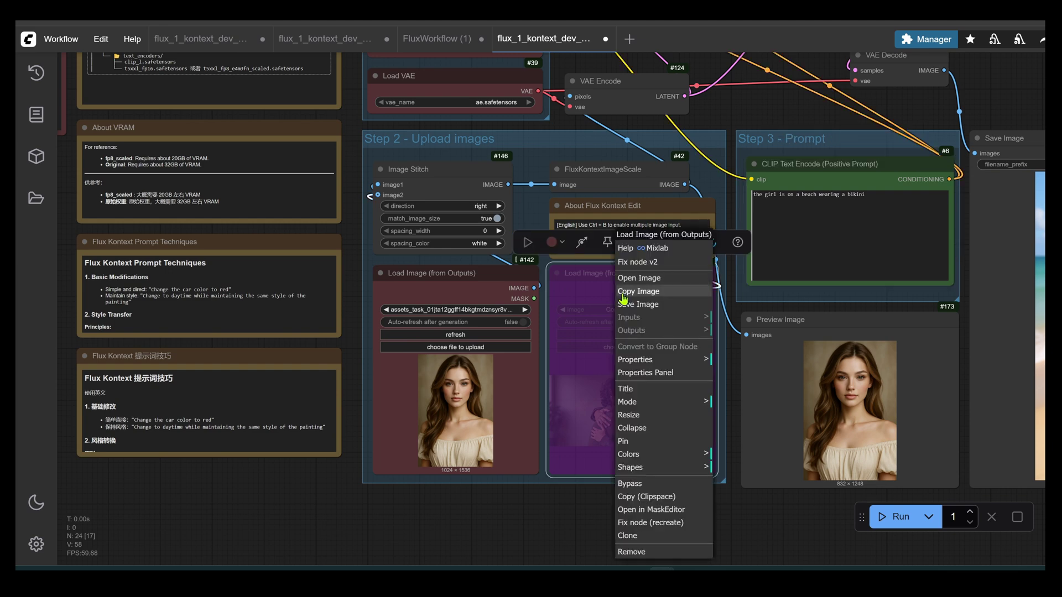
click(605, 360)
key(ctrl+b)
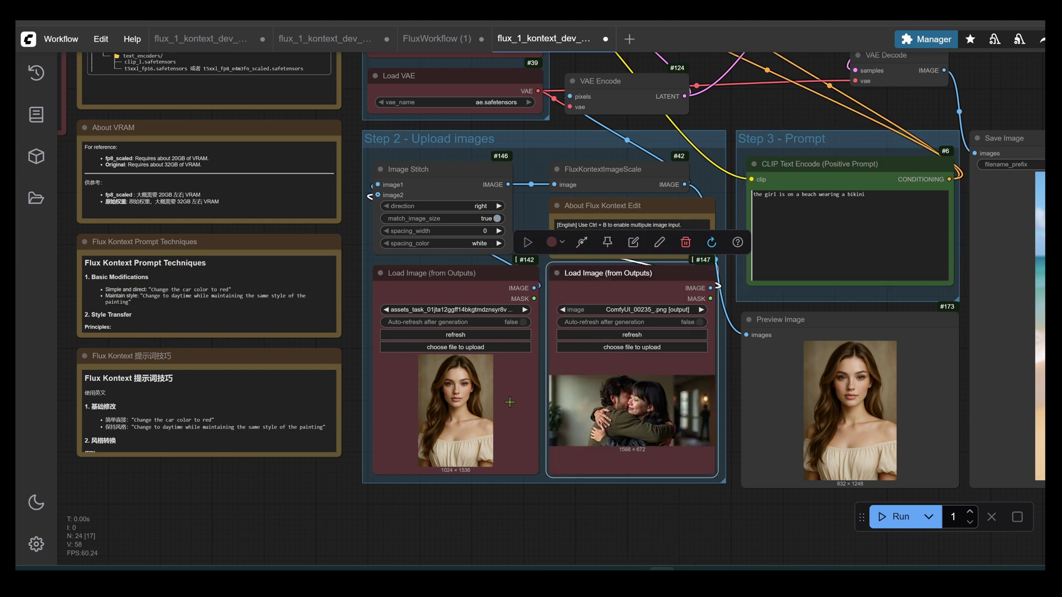
- Load the octopus creature picture into the first image loader
click(463, 347)
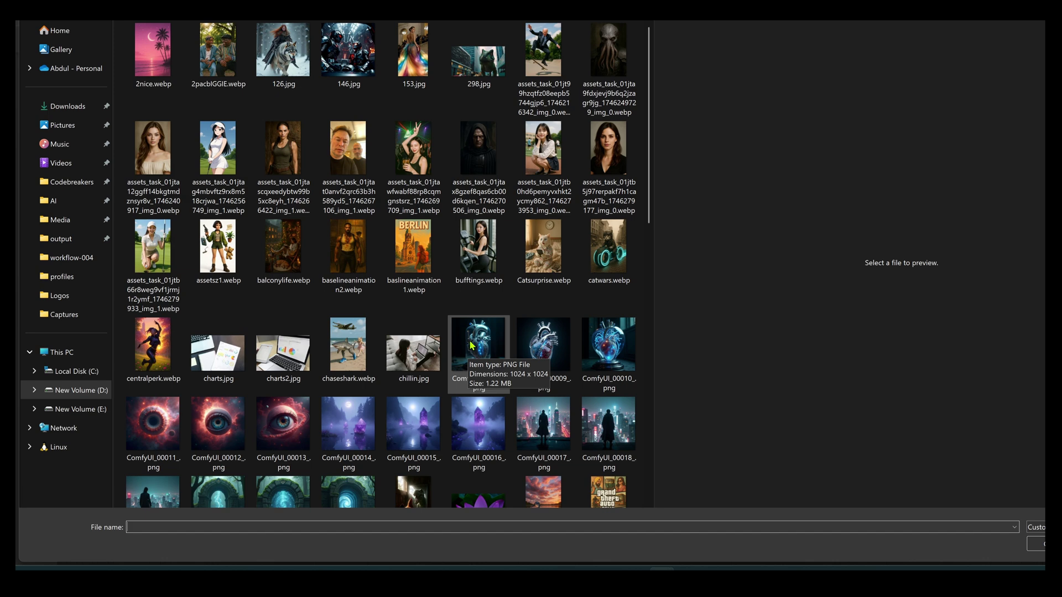
click(608, 53)
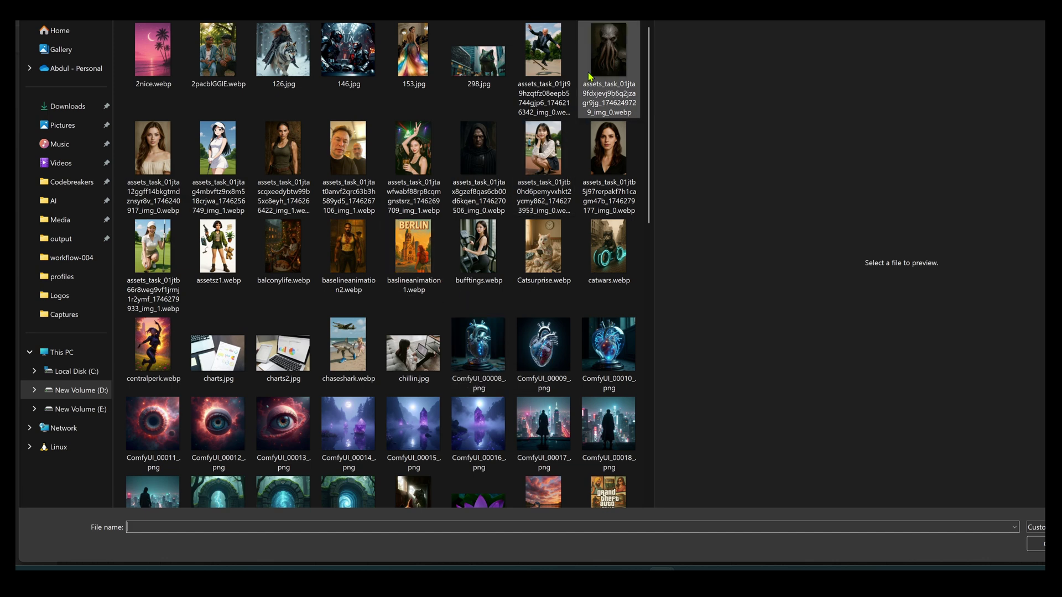
key(Return)
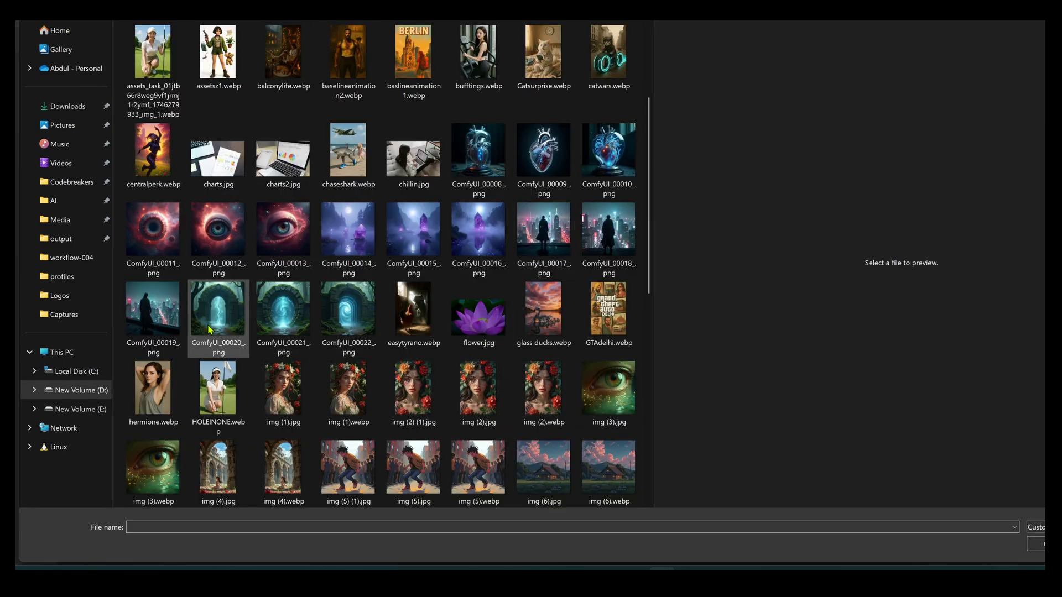
- Load the portal image ComfyUI_00021_.png and change the prompt to 'creature is standing in front of the portal'
click(301, 321)
key(Return)
click(913, 44)
drag(912, 44, 693, 45)
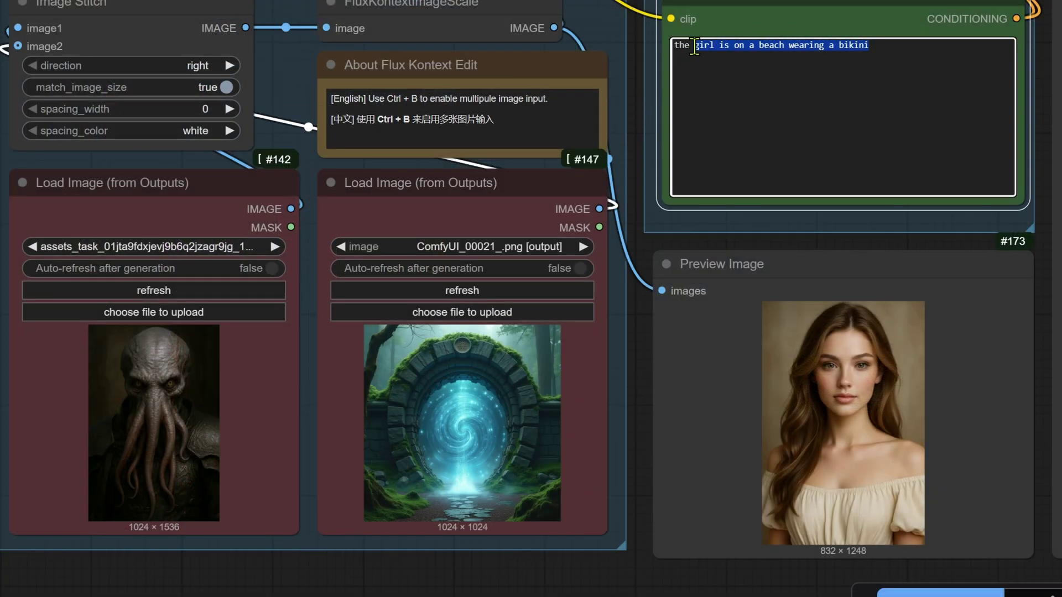
text(creature is sta)
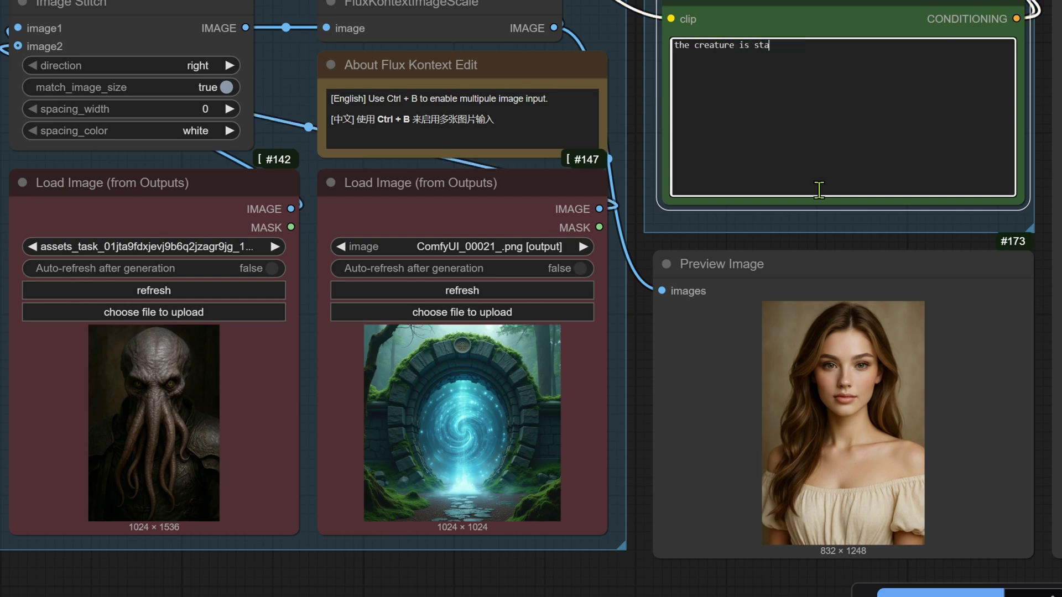
text(nding in front of the portal)
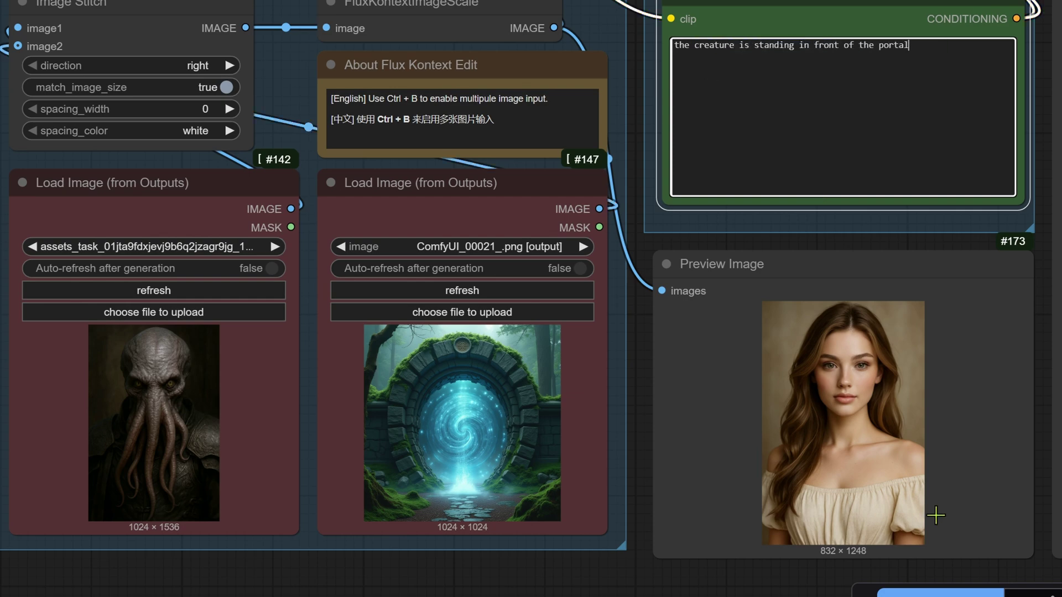
- Queue the generation and check its sampling progress in the console
key(ctrl+Return)
scroll(365, 559, down, 5)
drag(260, 589, 470, 596)
click(652, 594)
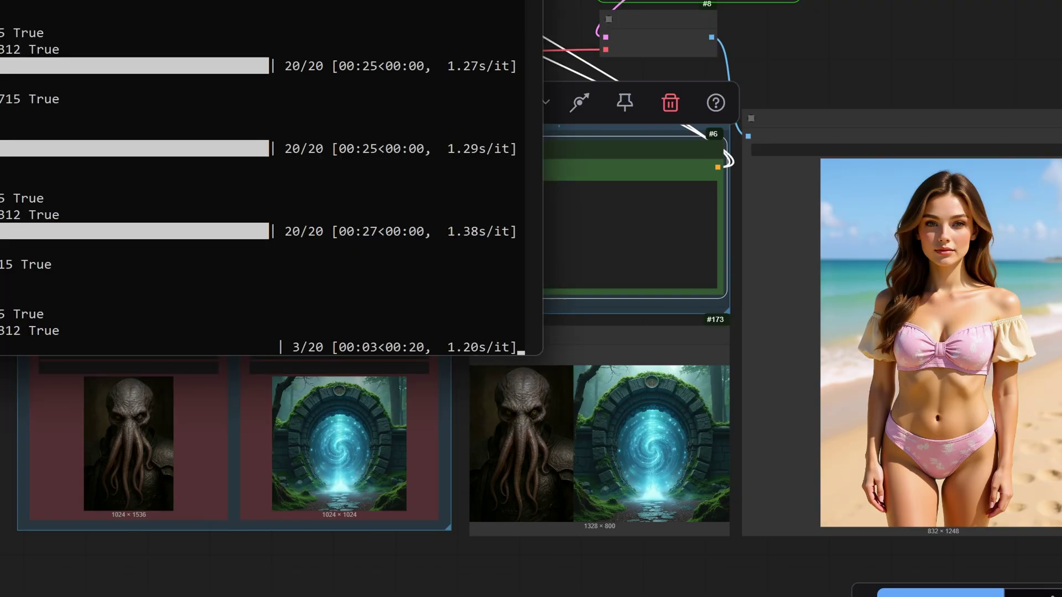
click(807, 596)
scroll(569, 199, up, 3)
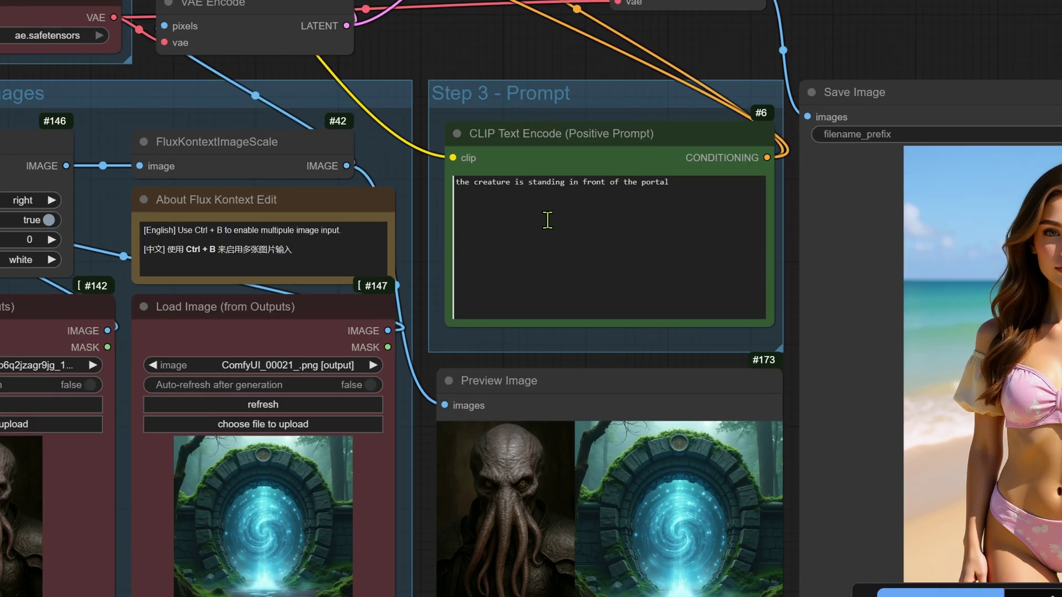
- Centre the finished 1328 × 800 render of the creature before the glowing forest portal
drag(763, 66, 728, 244)
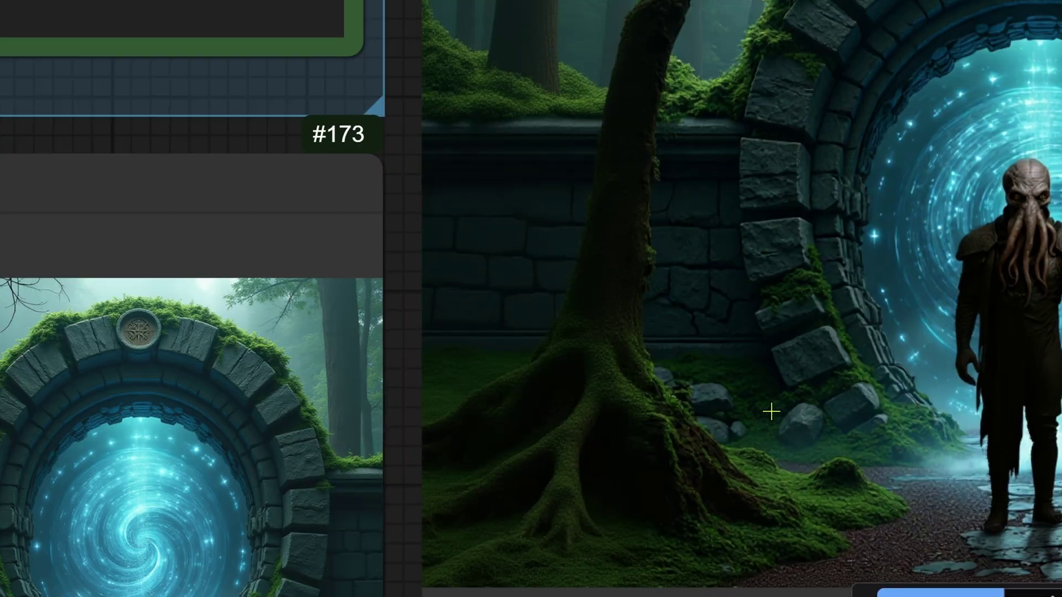
scroll(770, 413, down, 2)
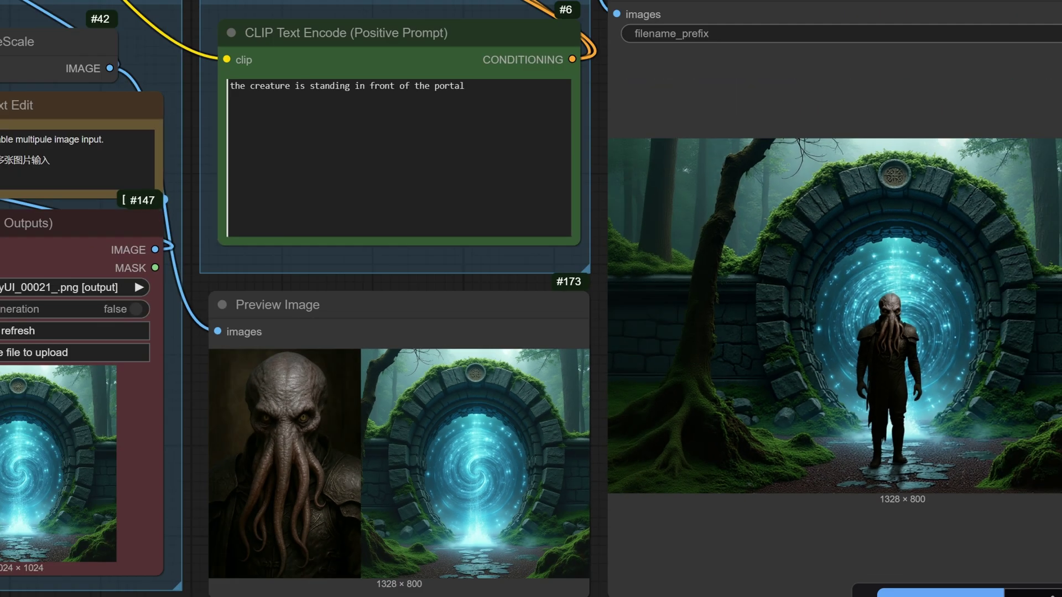
drag(734, 594, 415, 563)
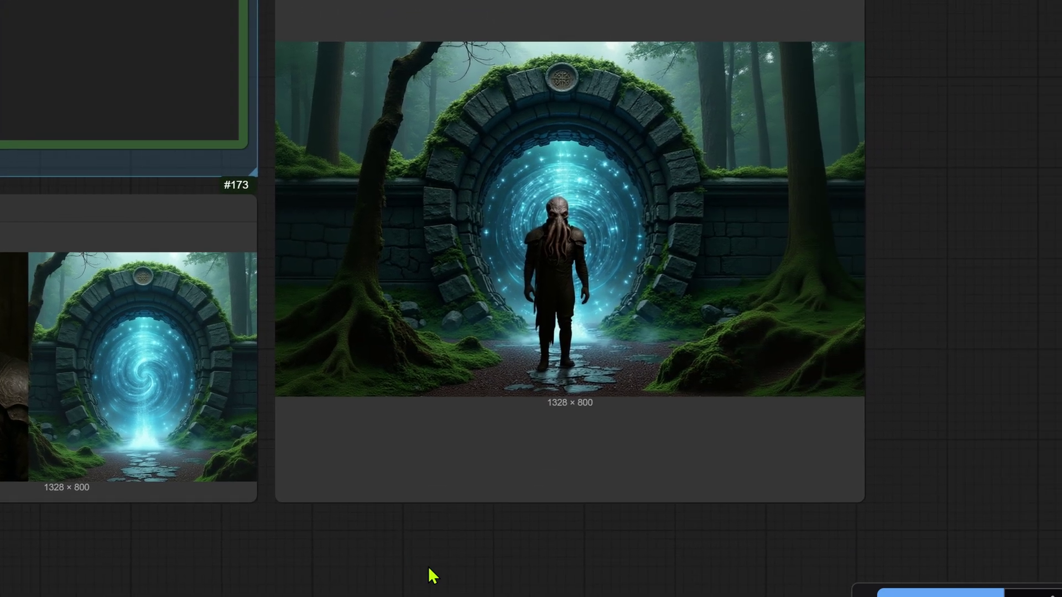